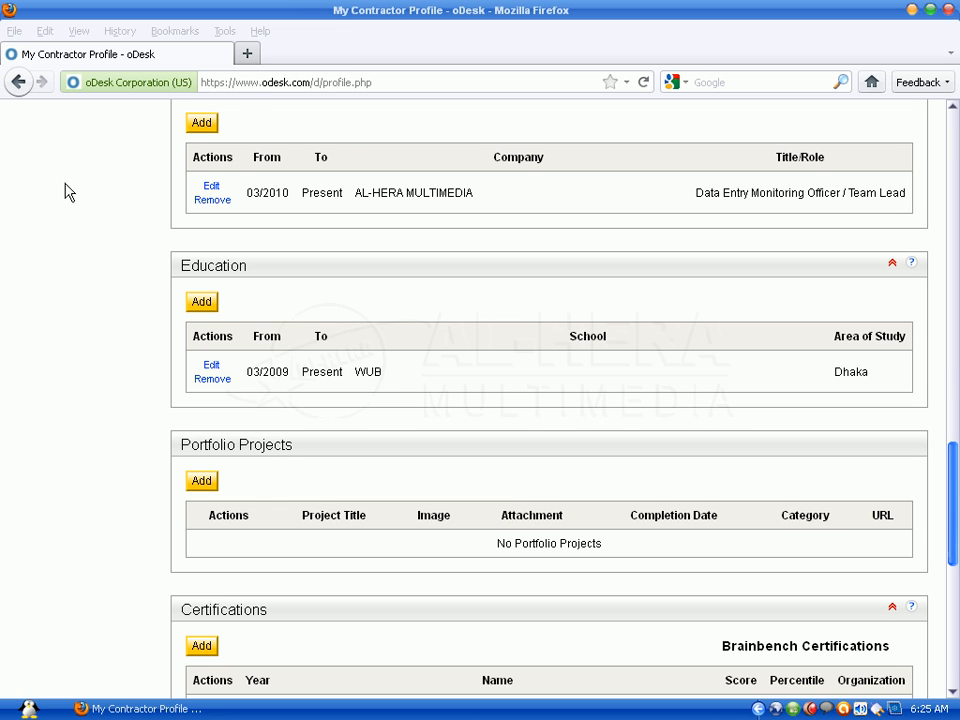
# Open easytechtips.net in a new browser tab and copy the intro paragraph of the "20+ 3D Interior Design Model for inspiration" article.
pyautogui.click(249, 54)
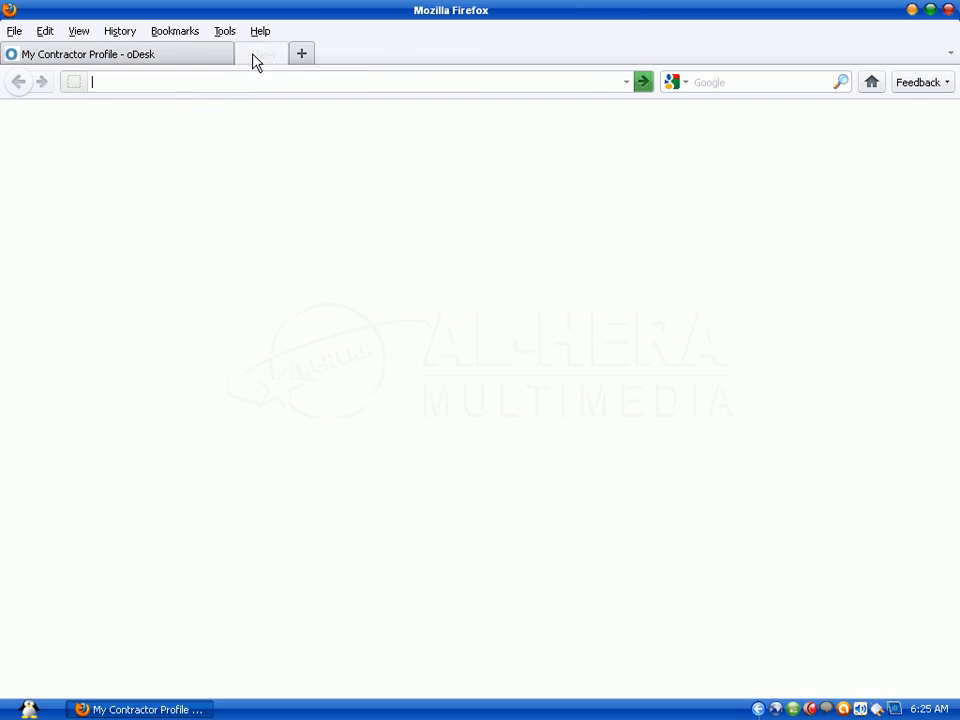
pyautogui.click(216, 114)
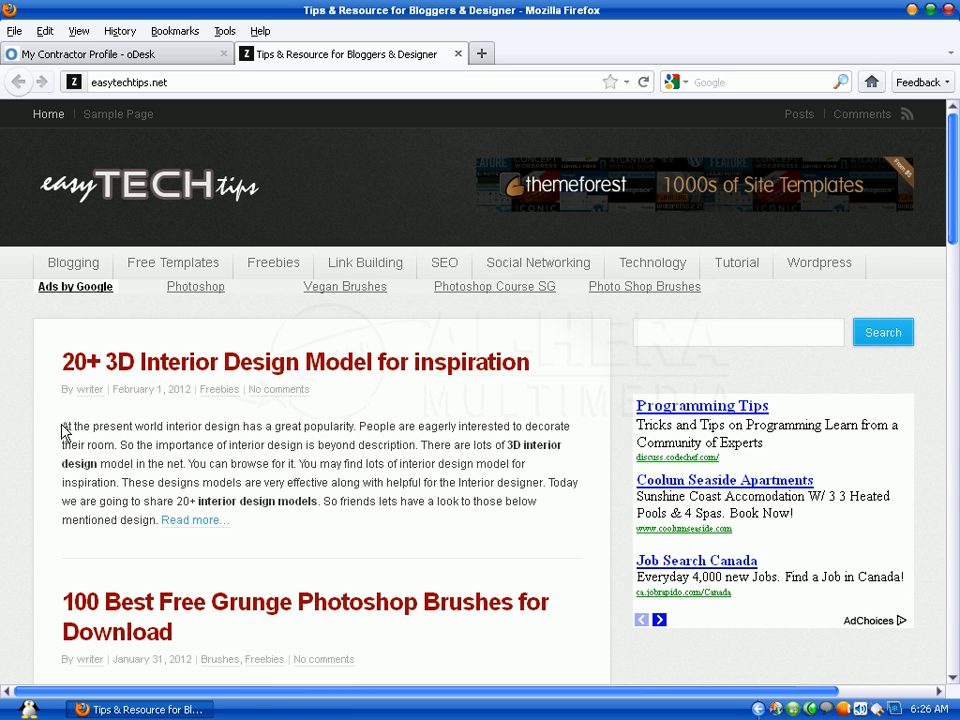
pyautogui.moveTo(63, 424); pyautogui.dragTo(545, 513)
pyautogui.rightClick(438, 427)
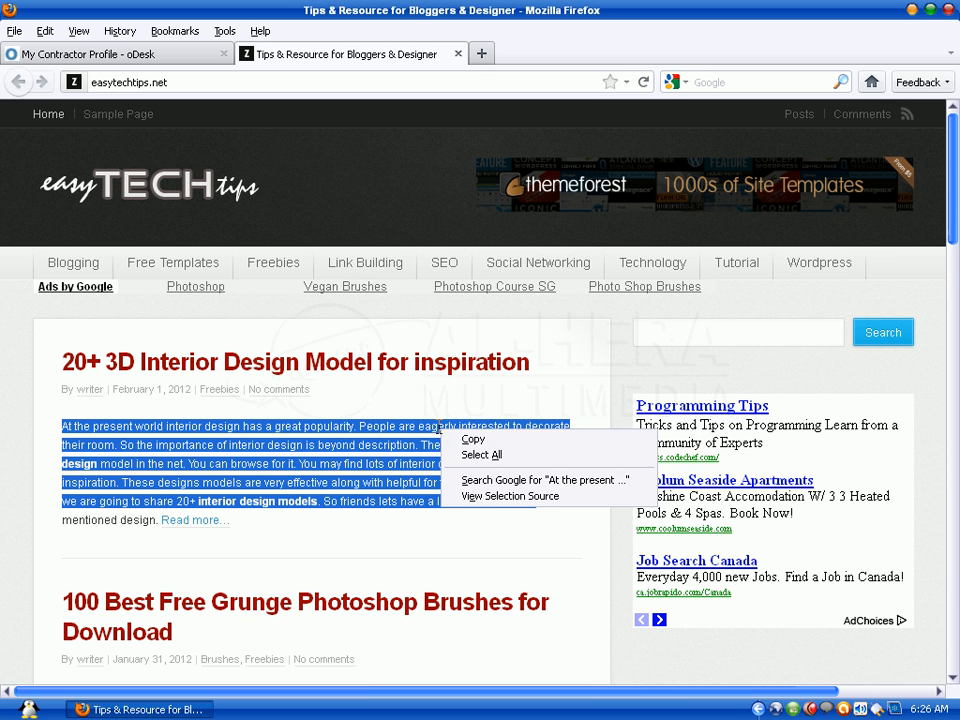
pyautogui.click(455, 441)
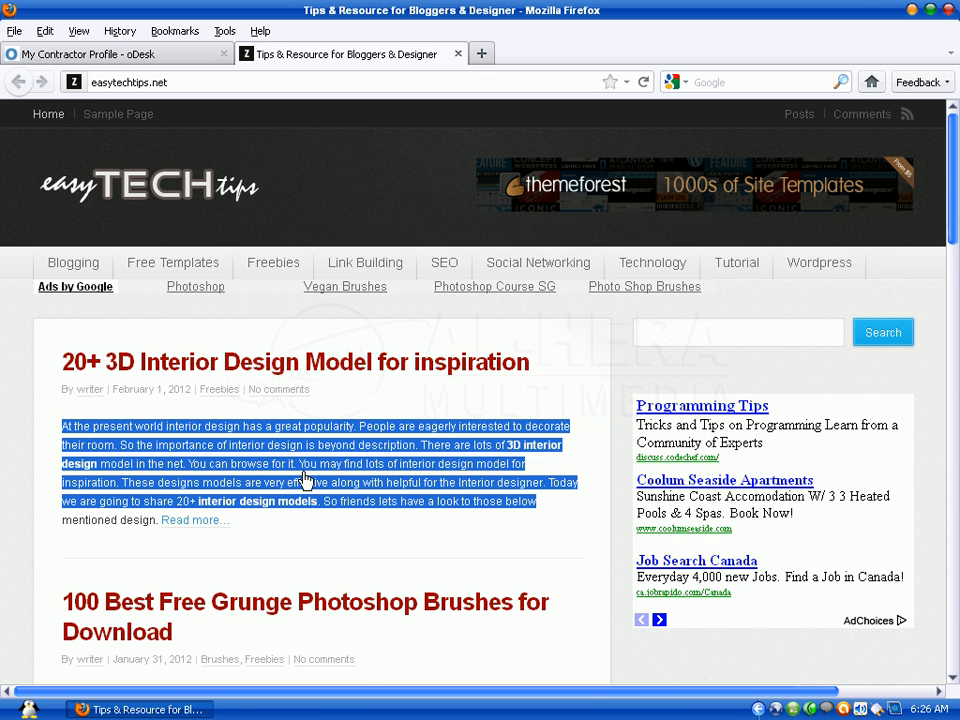
# Start Microsoft Word 2010 and paste the copied paragraph into the blank document as text only.
pyautogui.click(20, 706)
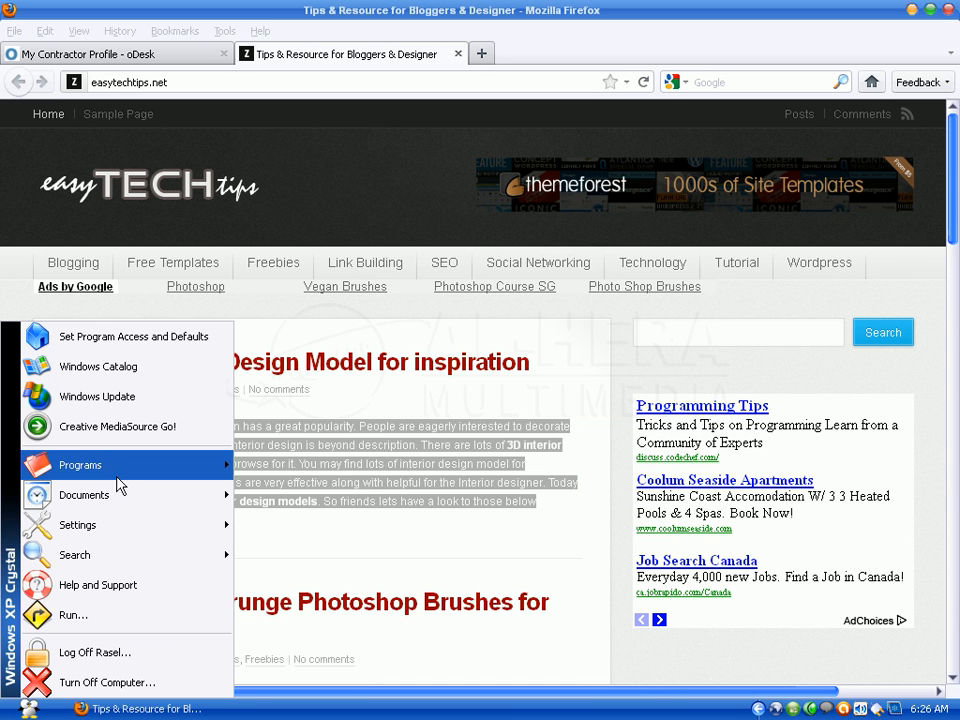
pyautogui.moveTo(127, 475)
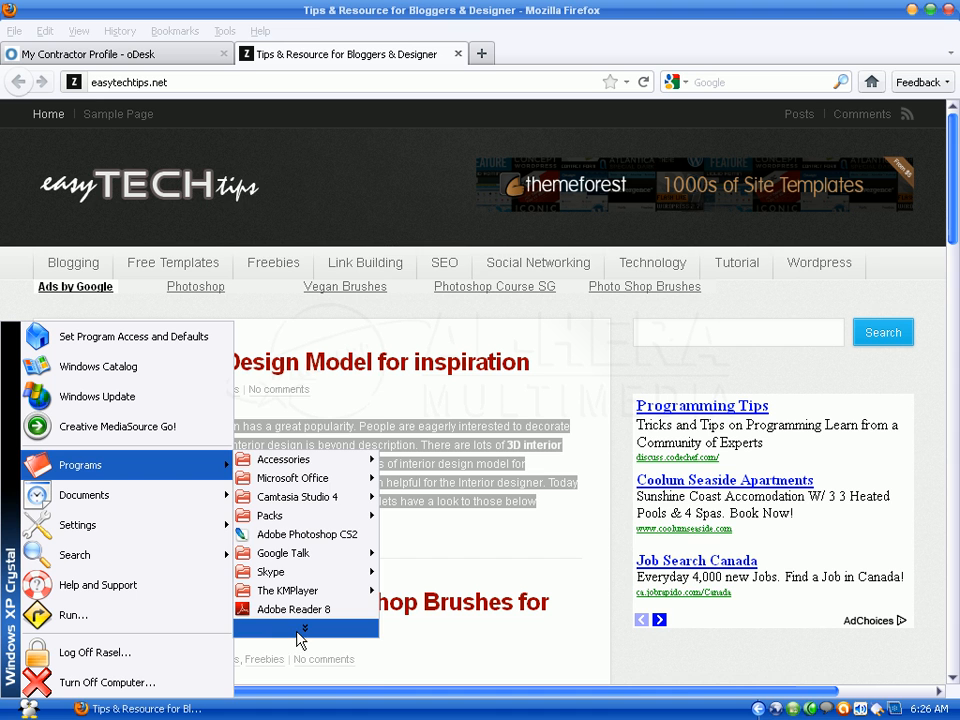
pyautogui.moveTo(300, 640)
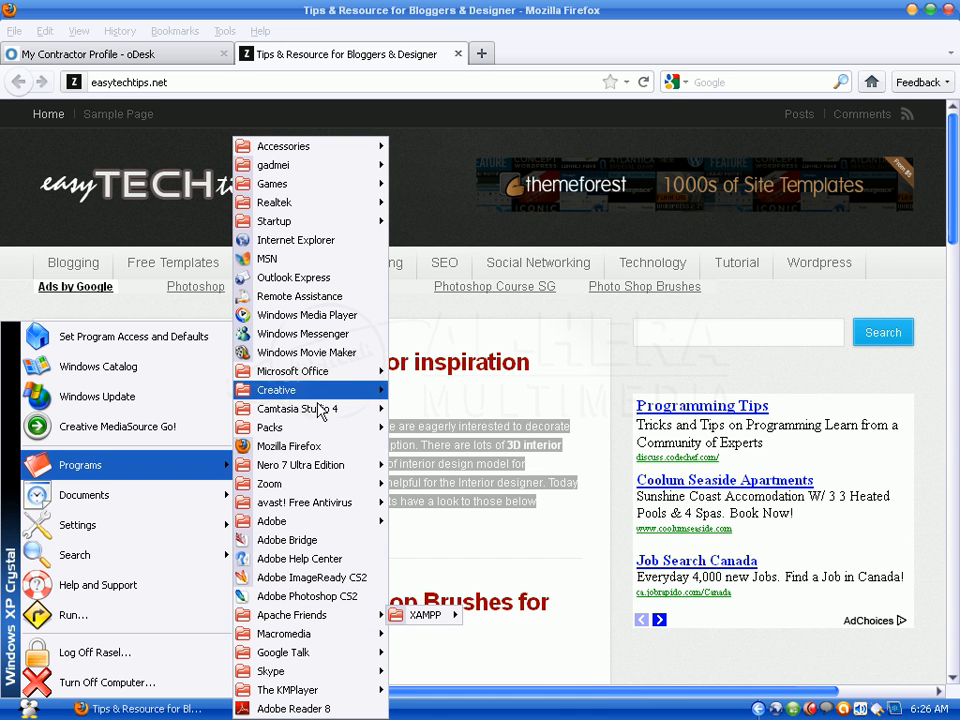
pyautogui.moveTo(343, 378)
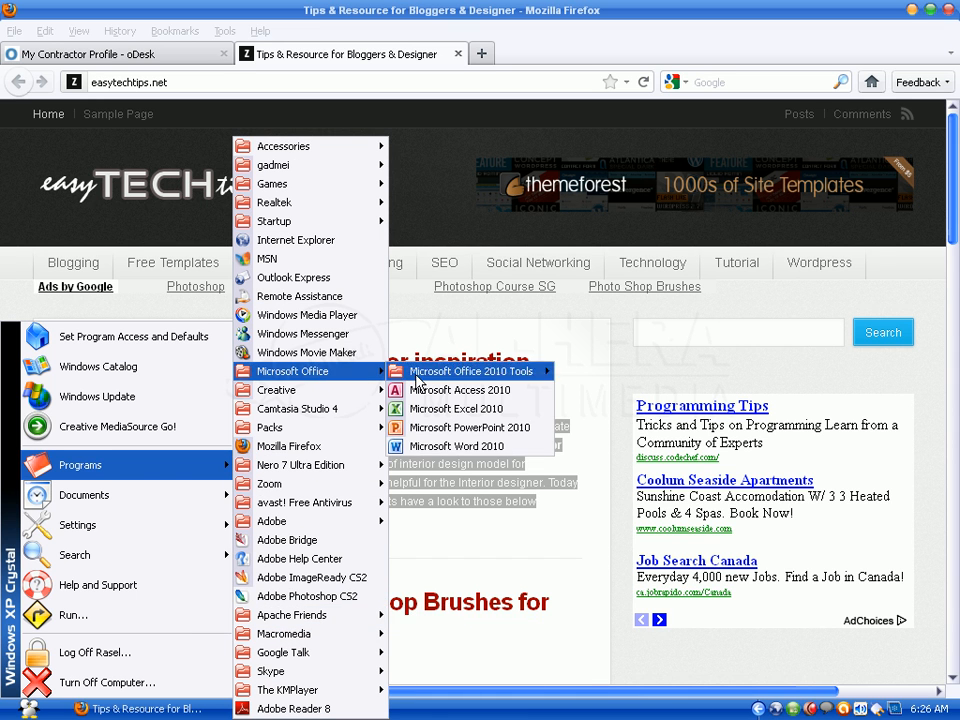
pyautogui.click(470, 447)
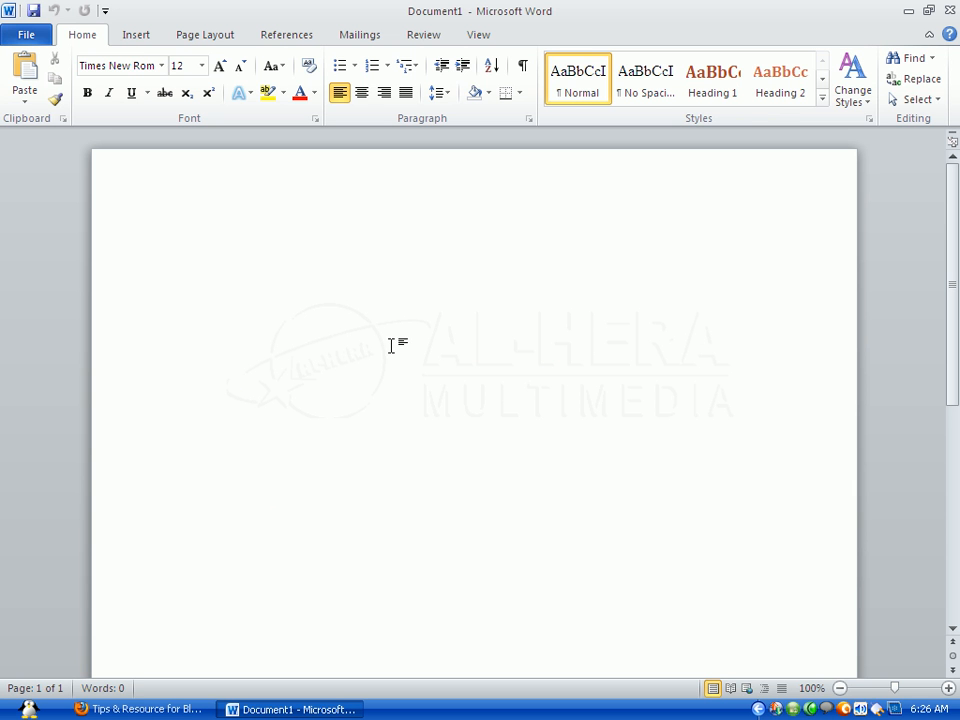
pyautogui.rightClick(201, 260)
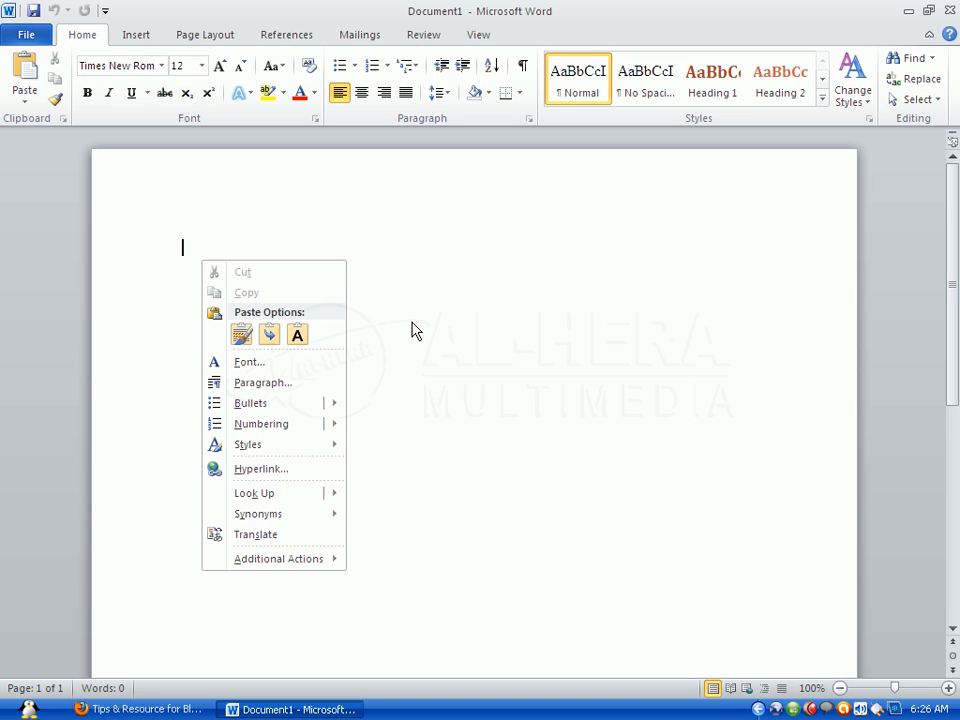
pyautogui.click(298, 338)
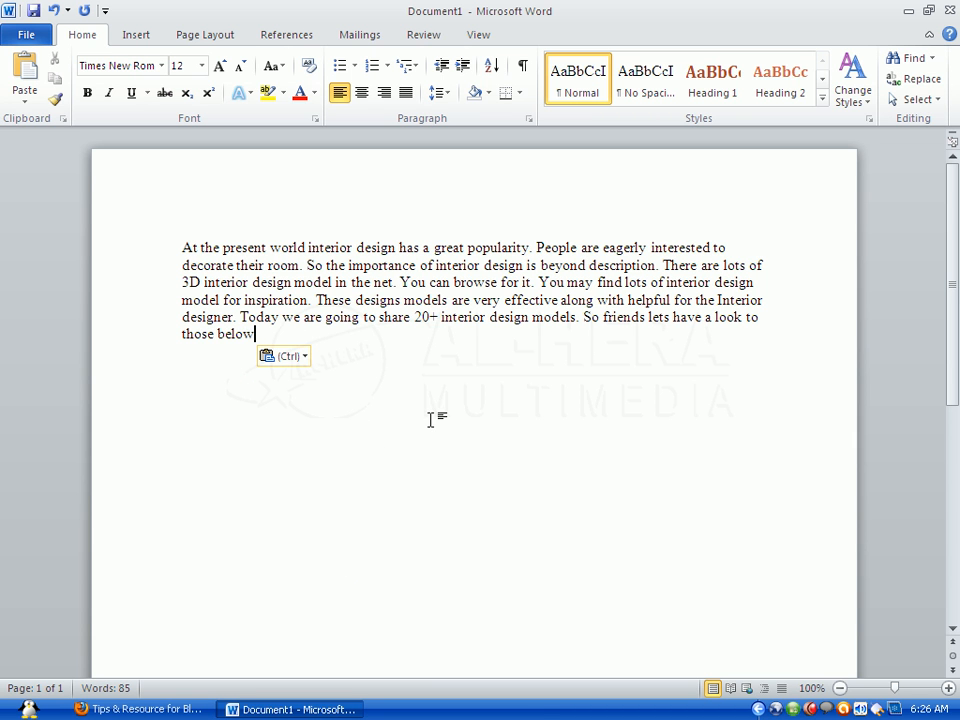
# Begin saving the new document and replace the suggested file name with portfolio.
pyautogui.click(17, 38)
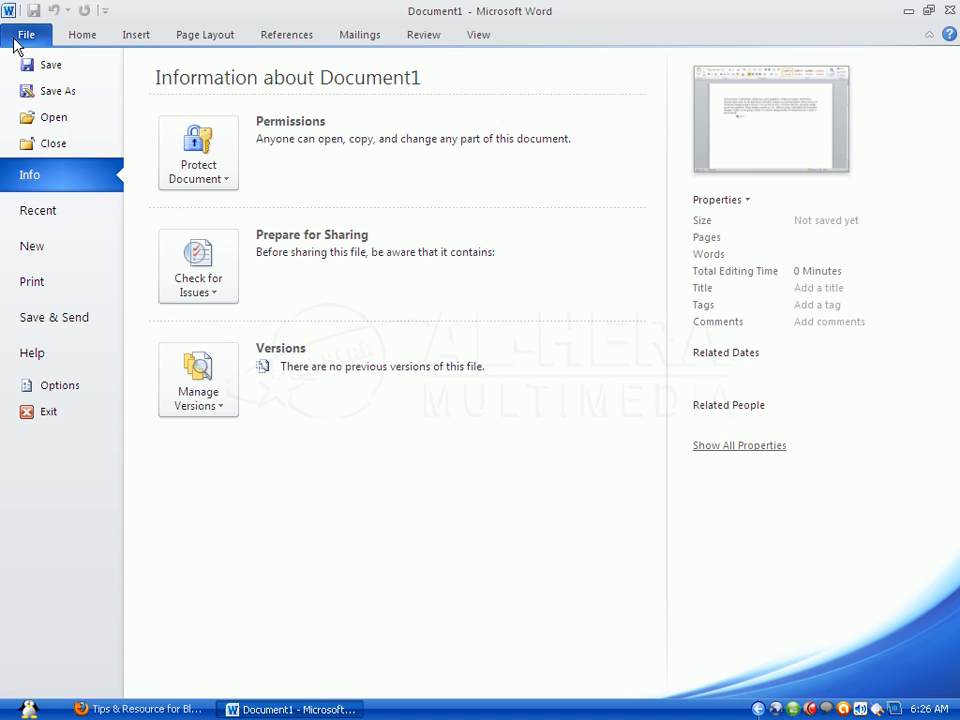
pyautogui.press('Escape')
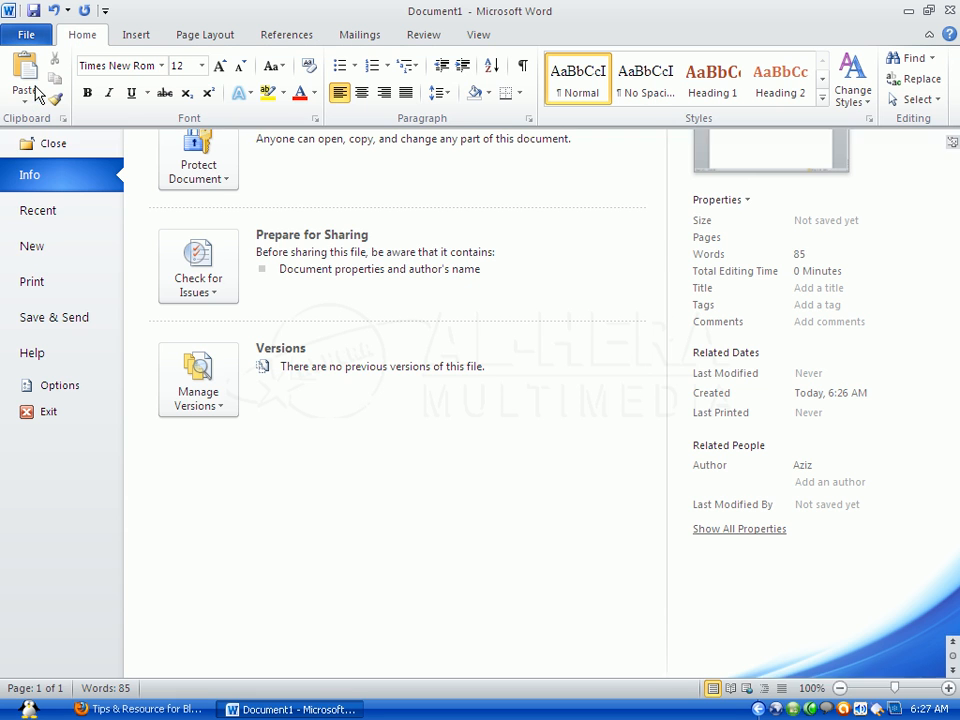
pyautogui.hotkey('ctrl', 's')
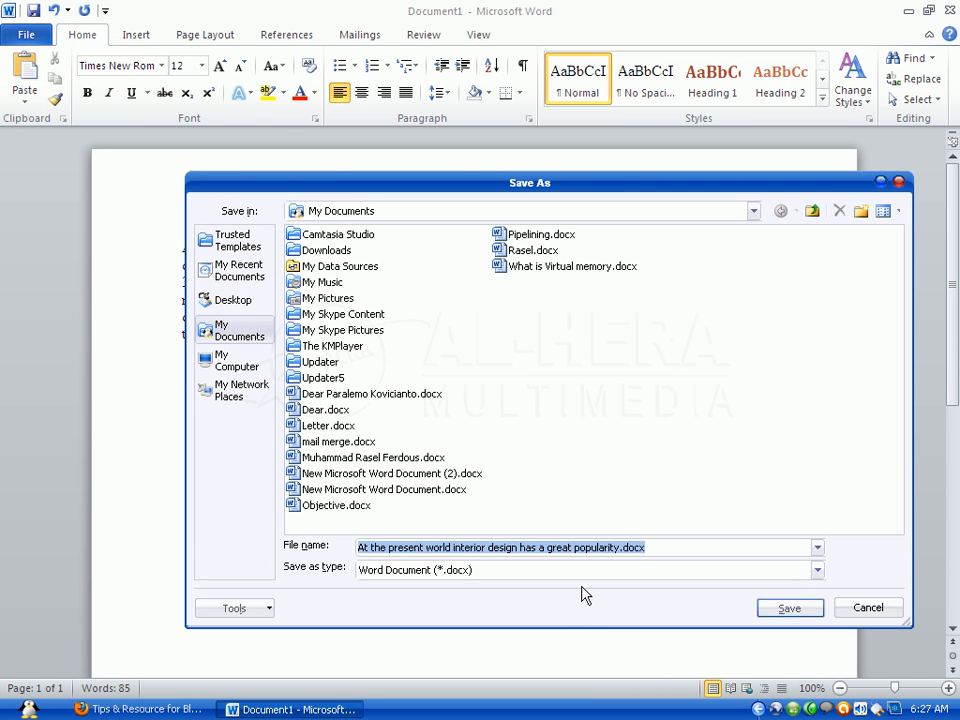
pyautogui.click(619, 547)
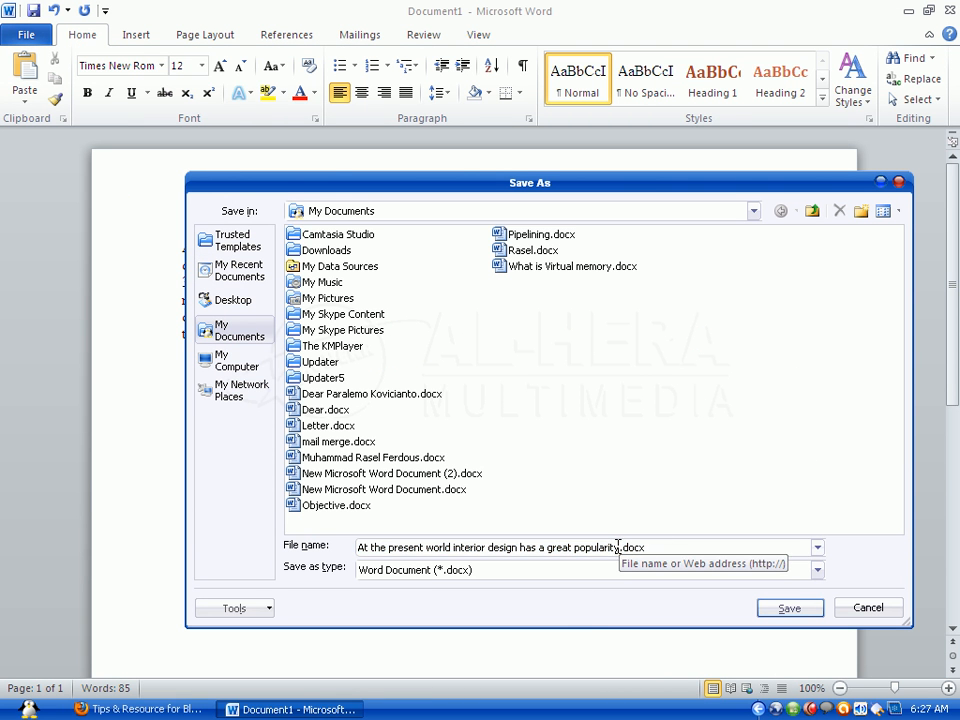
pyautogui.moveTo(619, 547); pyautogui.dragTo(302, 553)
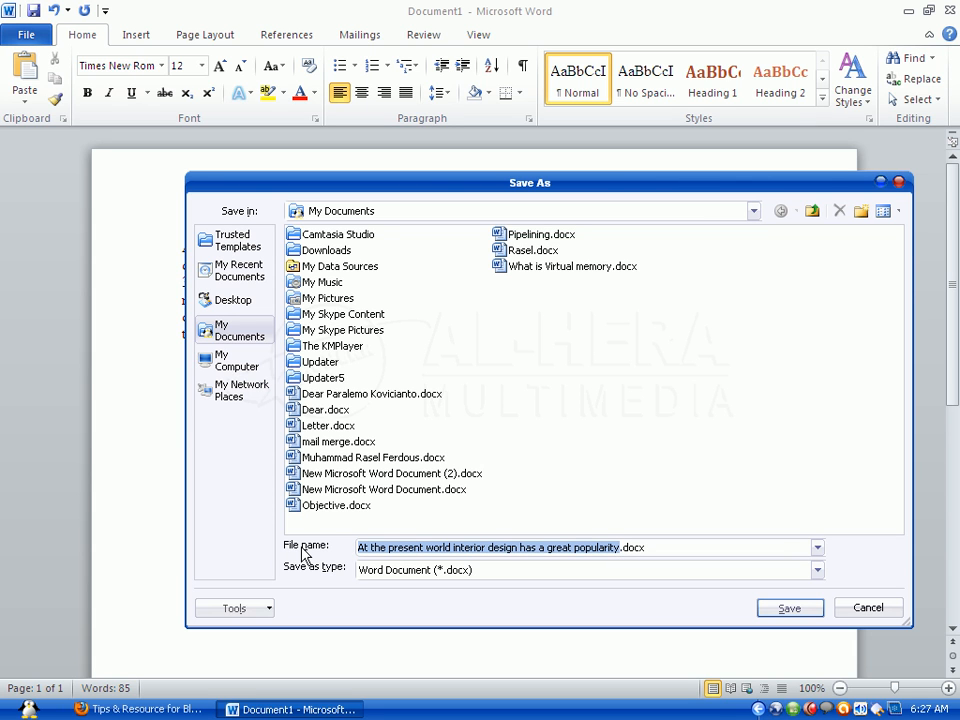
pyautogui.write('port')
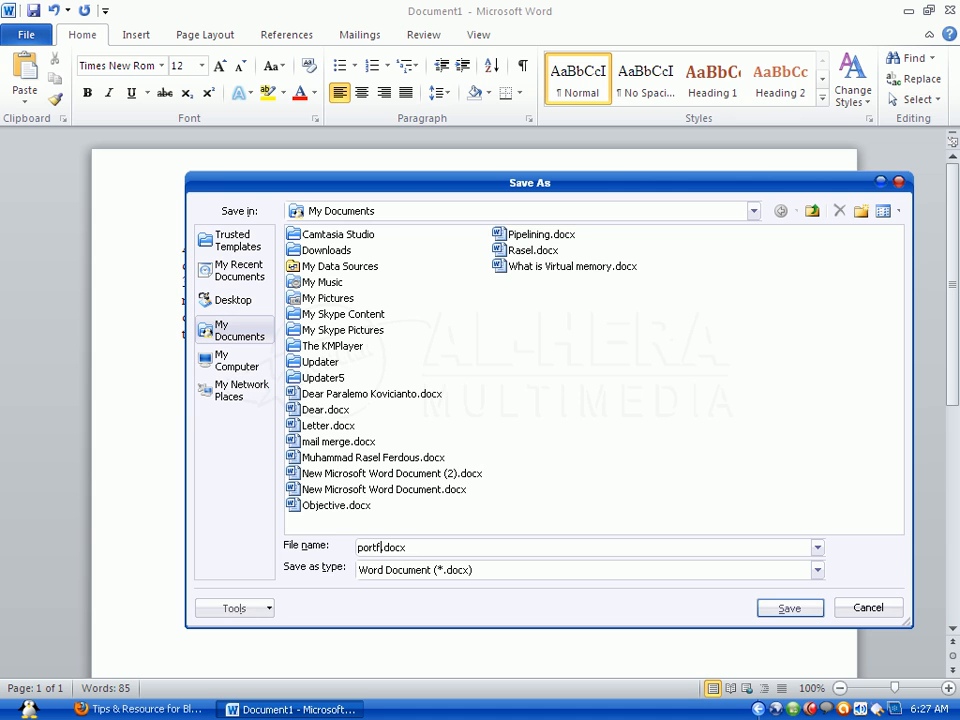
pyautogui.write('folio')
# Save portfolio to the Desktop as a Word 97-2003 Document (*.doc) and close Word.
pyautogui.click(228, 300)
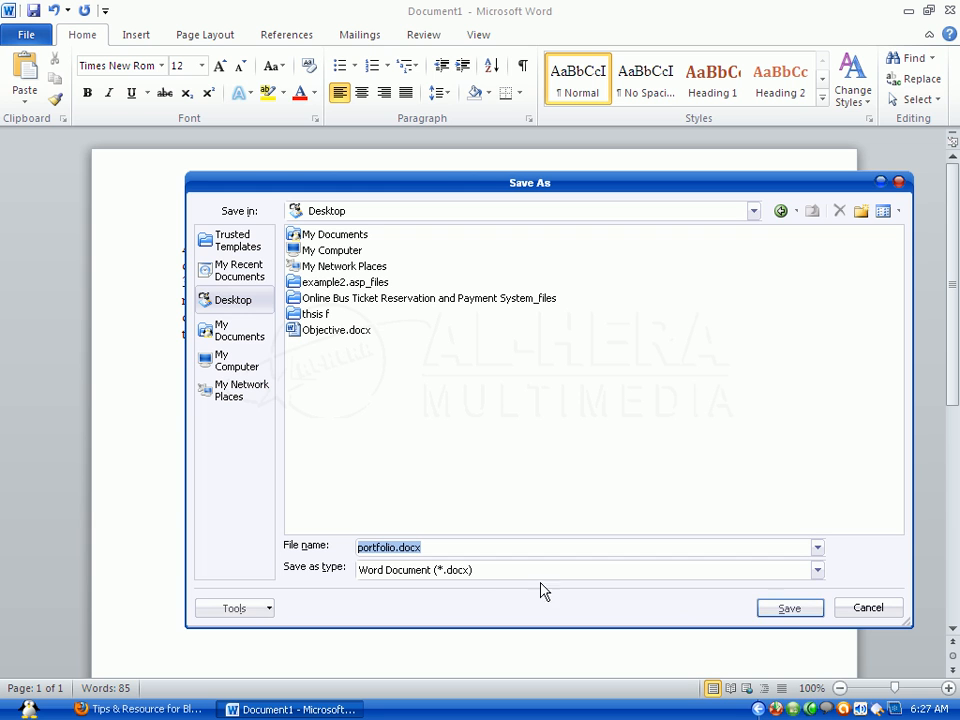
pyautogui.click(817, 569)
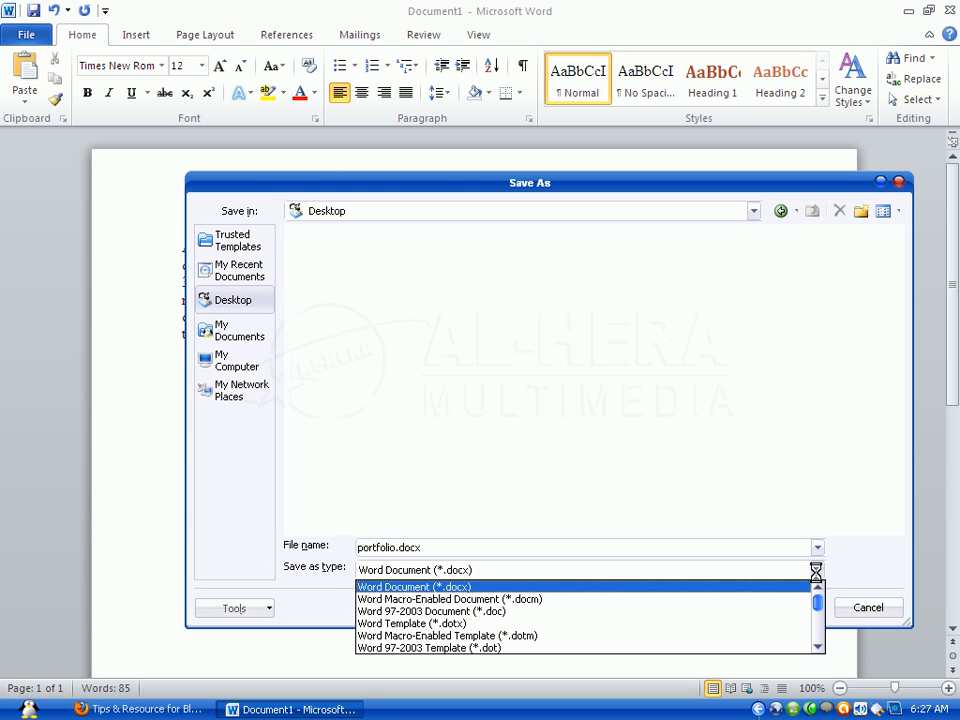
pyautogui.click(500, 612)
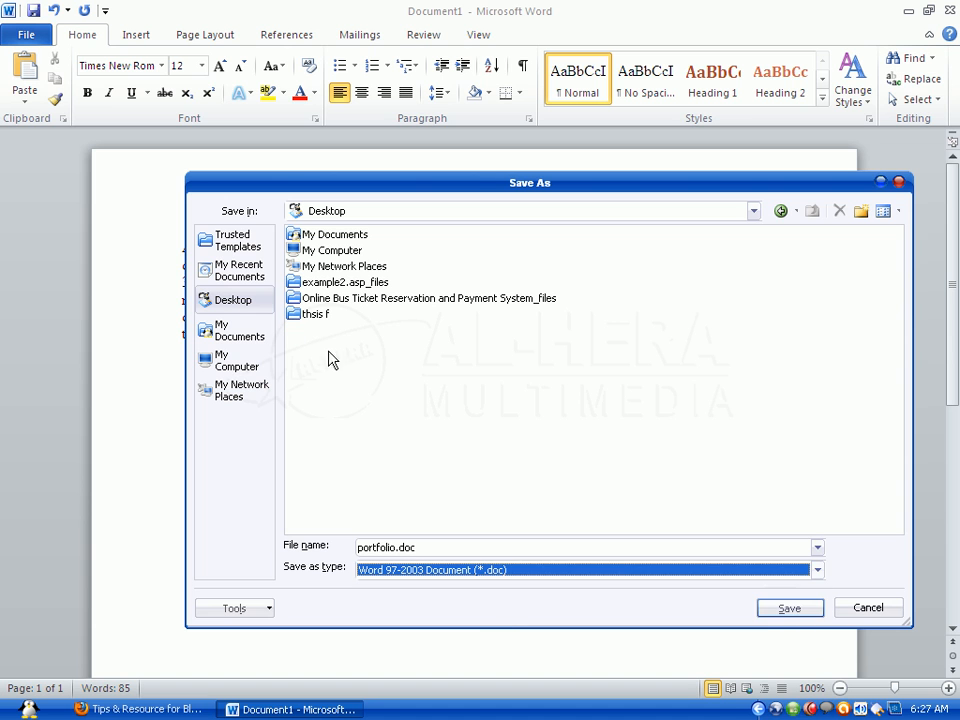
pyautogui.moveTo(477, 187); pyautogui.dragTo(433, 147)
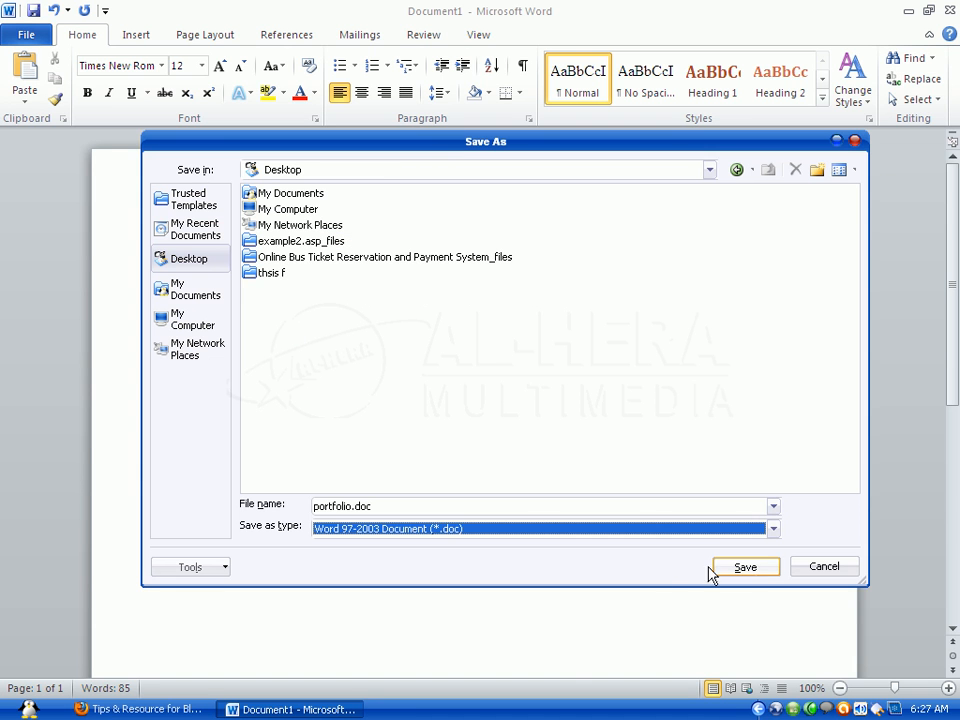
pyautogui.click(755, 567)
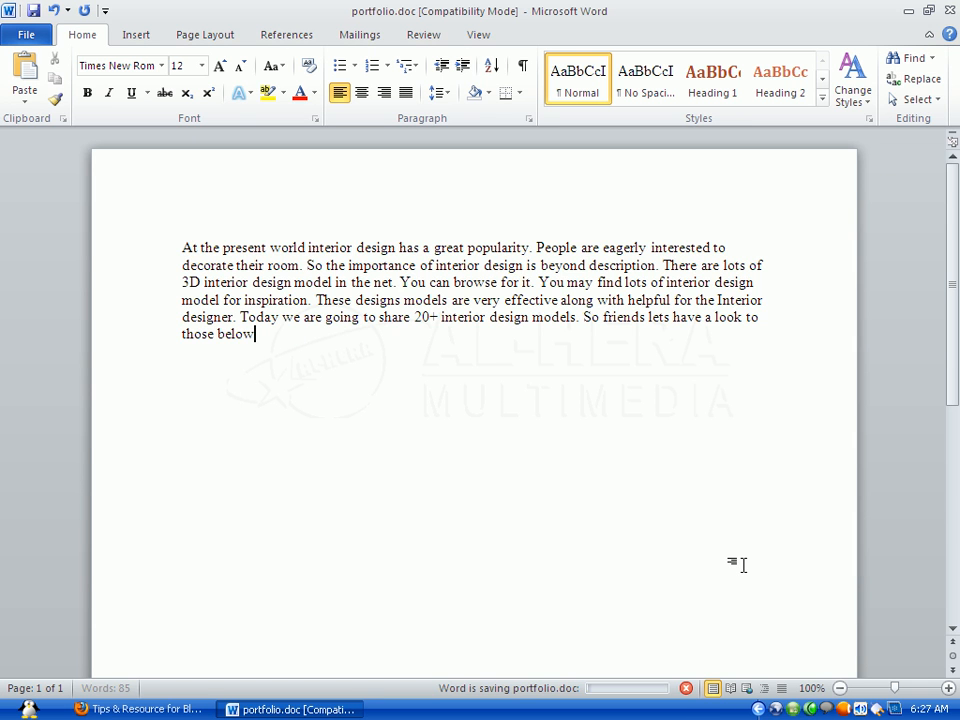
pyautogui.click(953, 9)
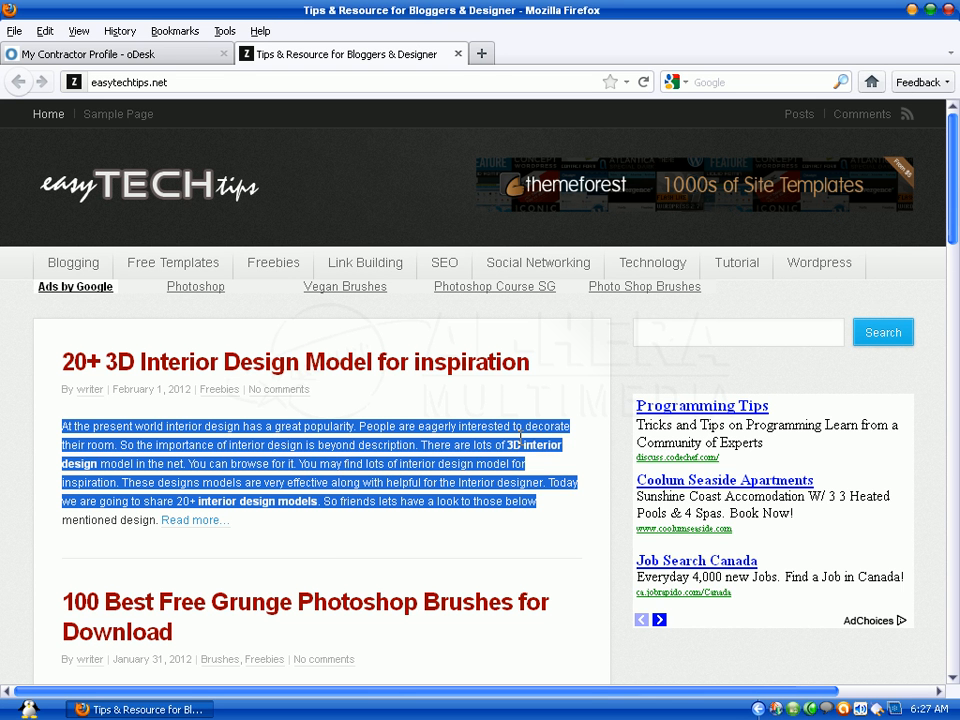
# Deselect the article text, capture the screen showing the web page, and start Adobe Photoshop CS2 with its welcome screen dismissed.
pyautogui.click(295, 537)
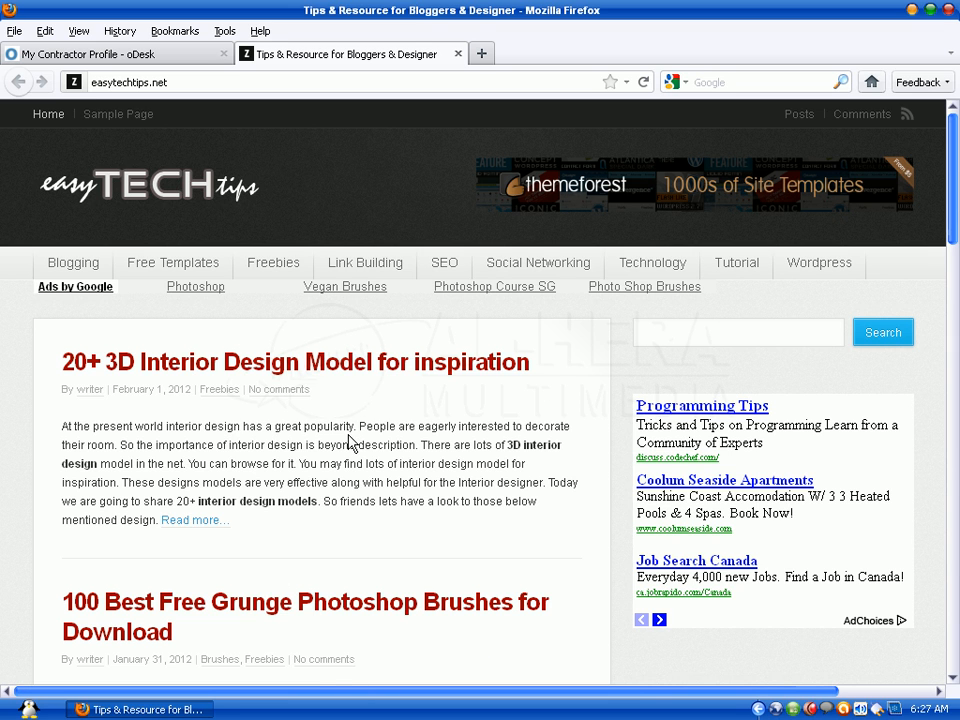
pyautogui.click(20, 710)
pyautogui.moveTo(88, 478)
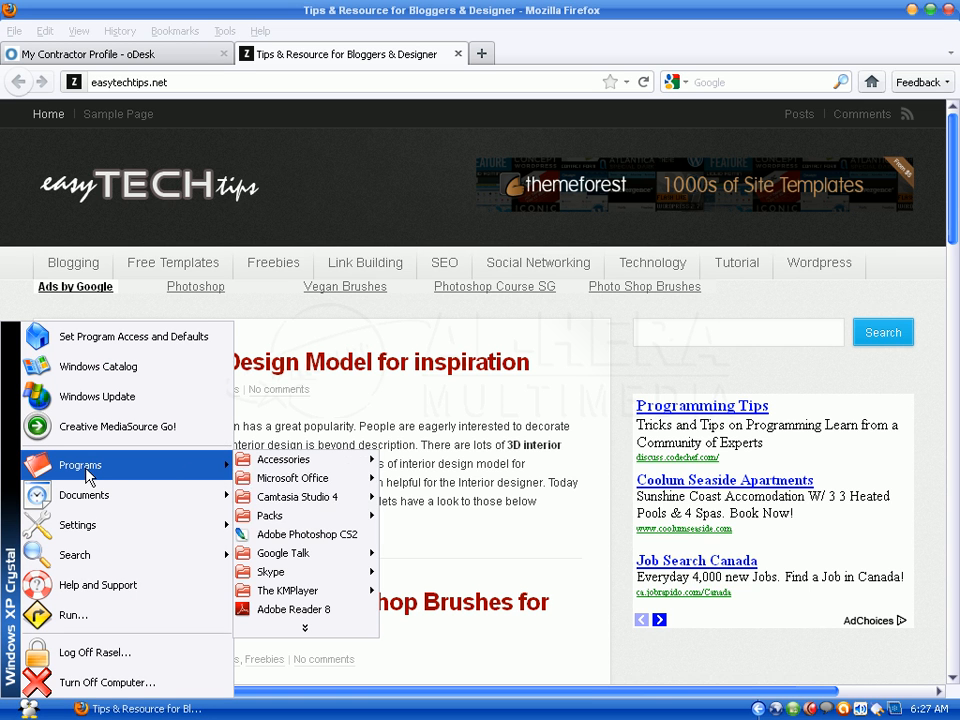
pyautogui.click(341, 538)
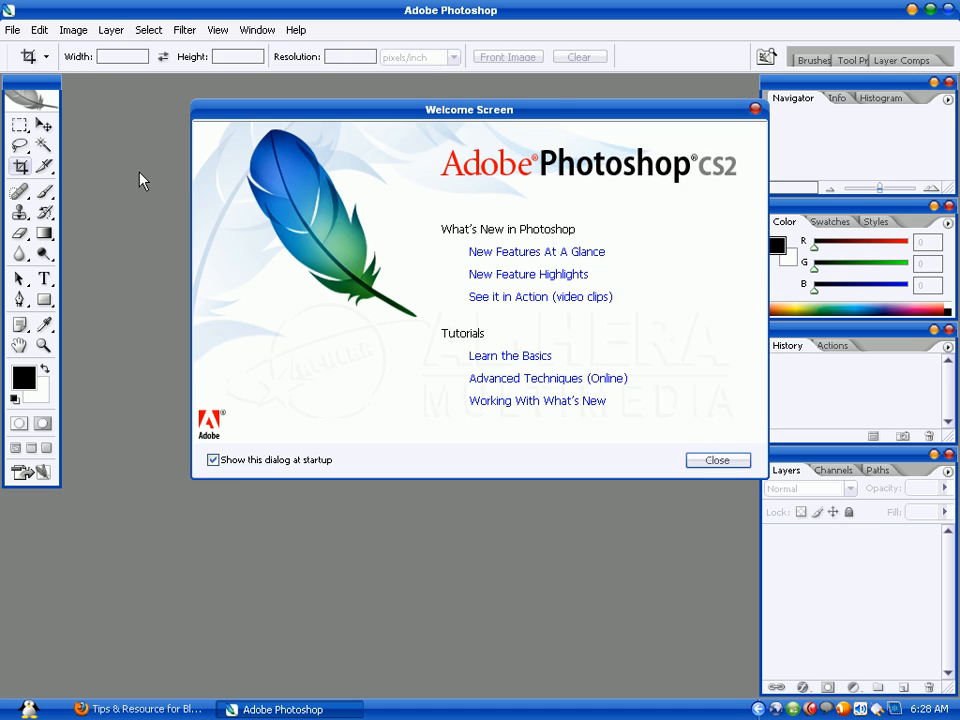
pyautogui.click(722, 460)
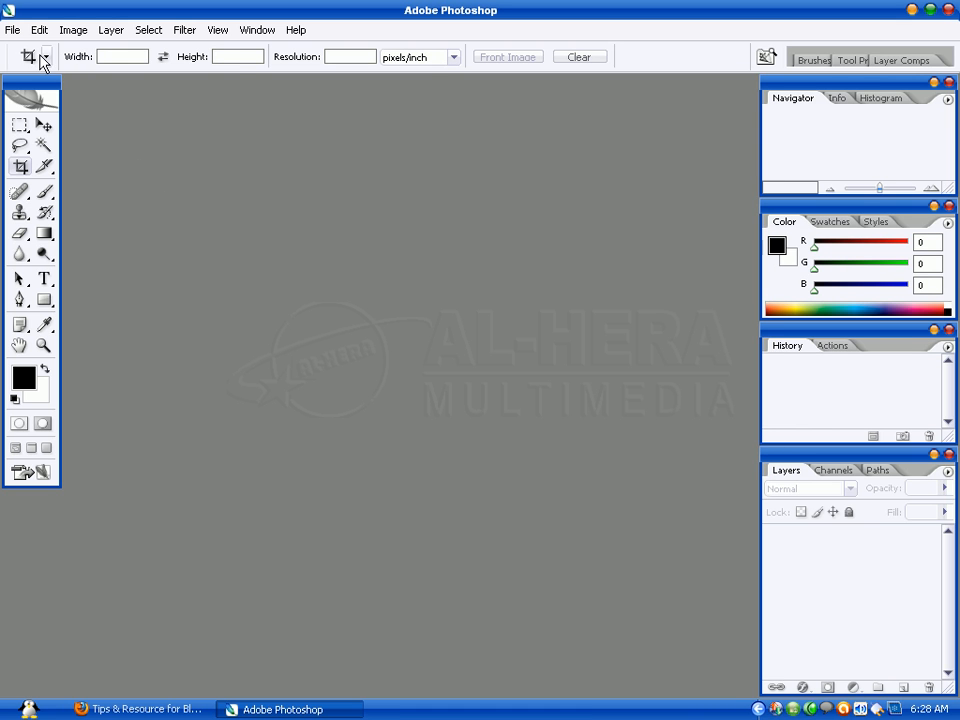
# Create a 1024 x 768 pixel document from the Clipboard preset and paste the captured web page screenshot into it.
pyautogui.click(14, 30)
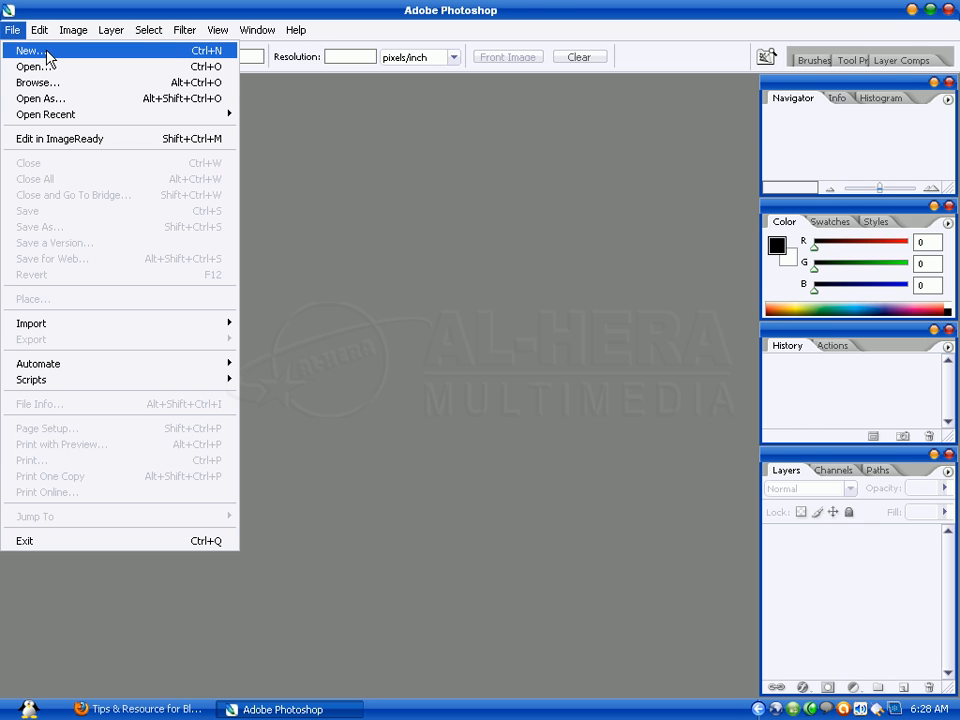
pyautogui.click(47, 58)
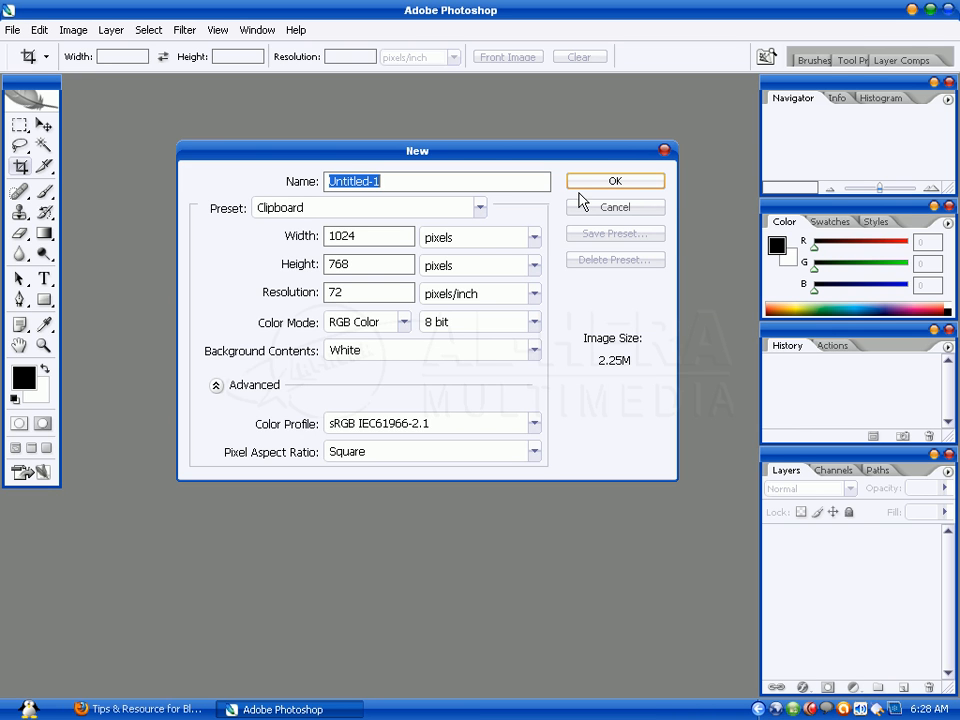
pyautogui.click(617, 184)
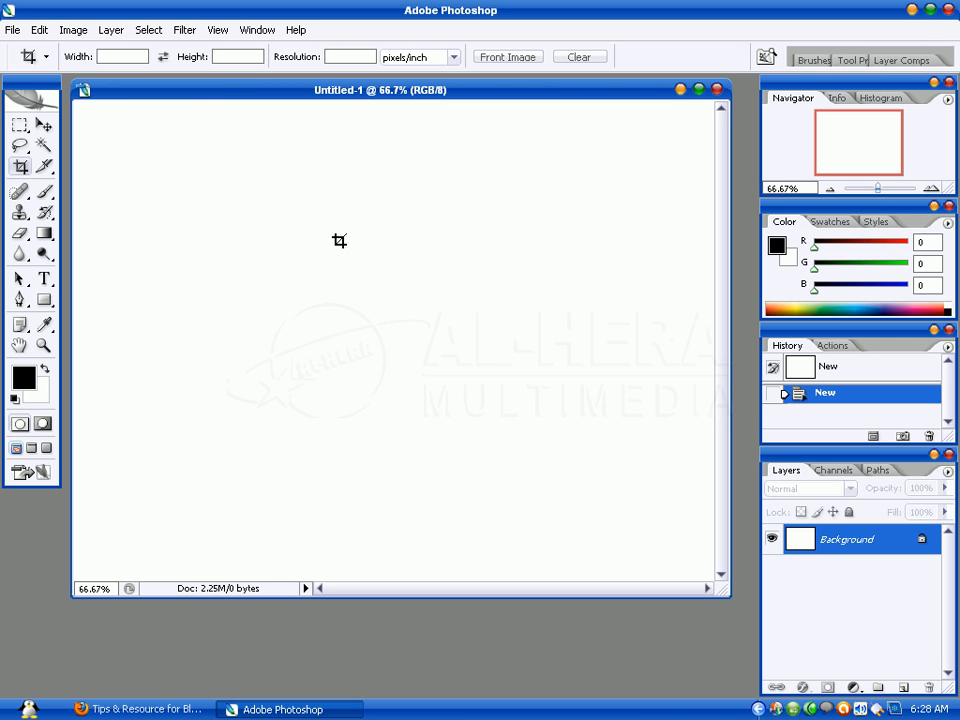
pyautogui.click(43, 33)
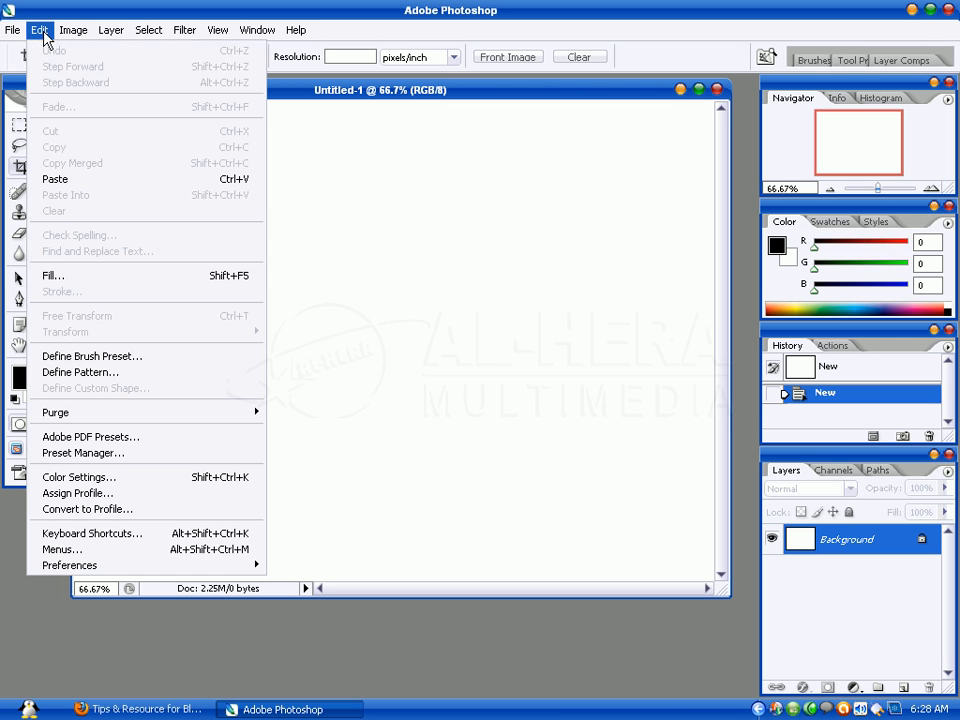
pyautogui.click(52, 180)
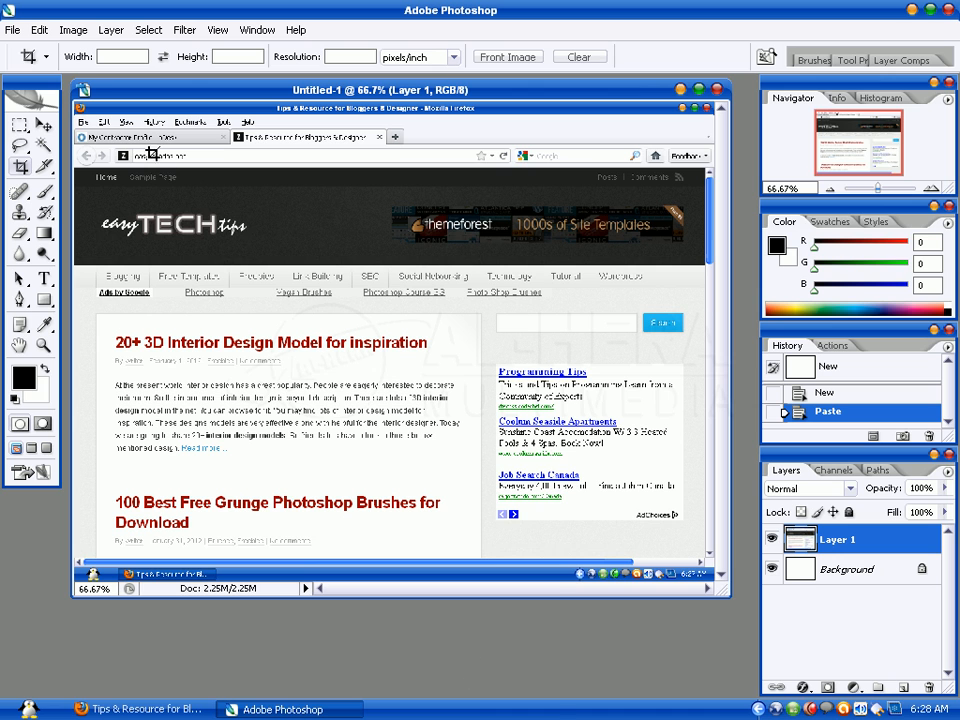
# Begin saving the pasted screenshot image to the Desktop with JPEG (*.JPG;*.JPEG;*.JPE) as its format.
pyautogui.click(12, 31)
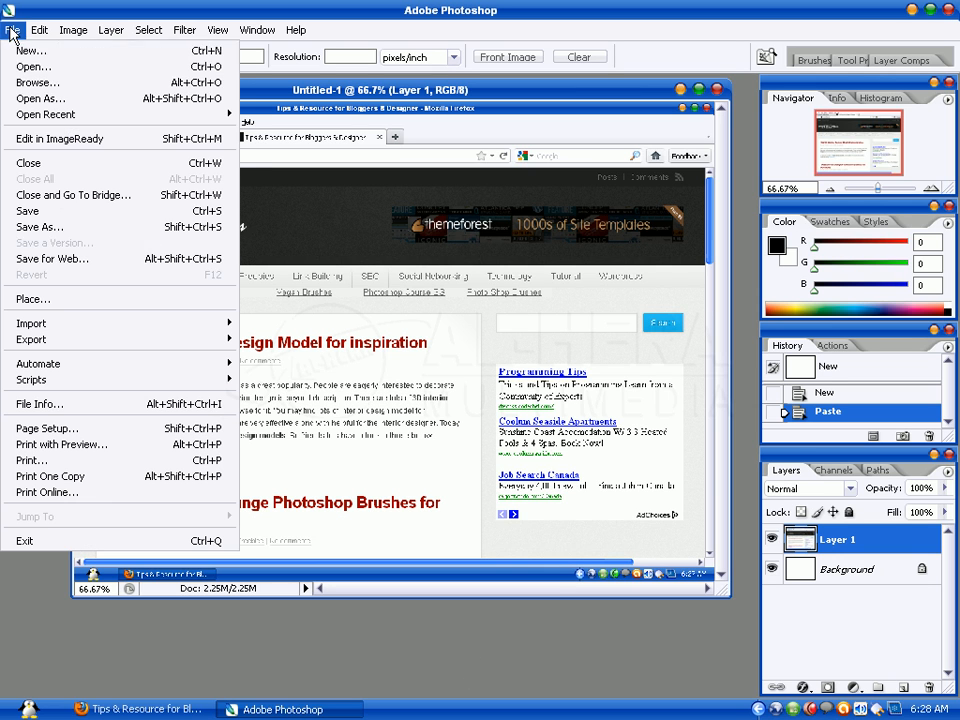
pyautogui.click(35, 214)
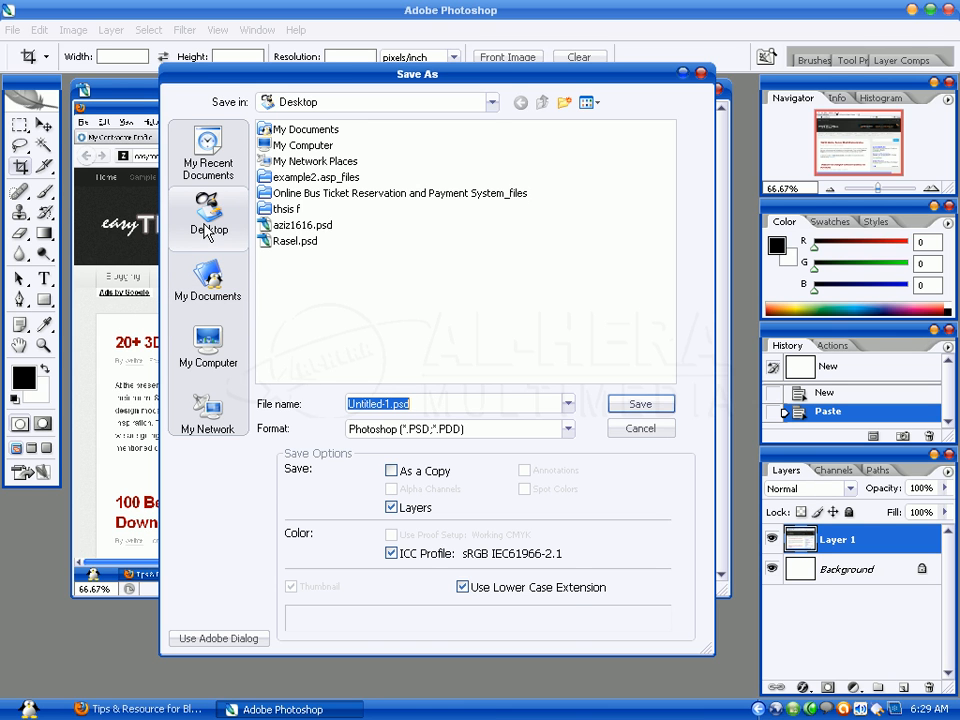
pyautogui.click(567, 429)
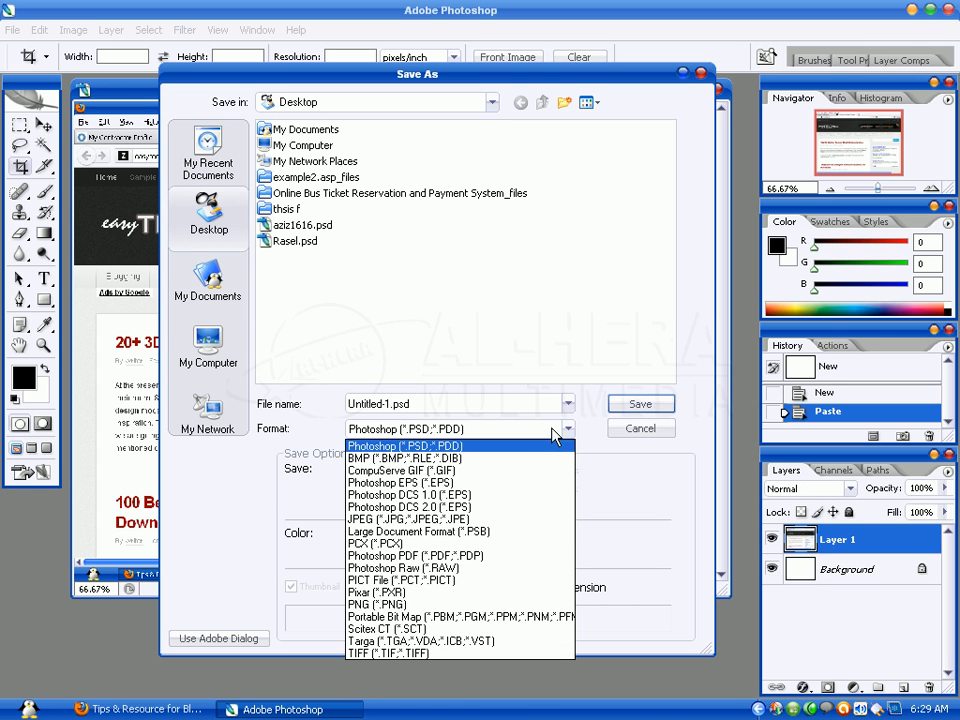
pyautogui.click(474, 520)
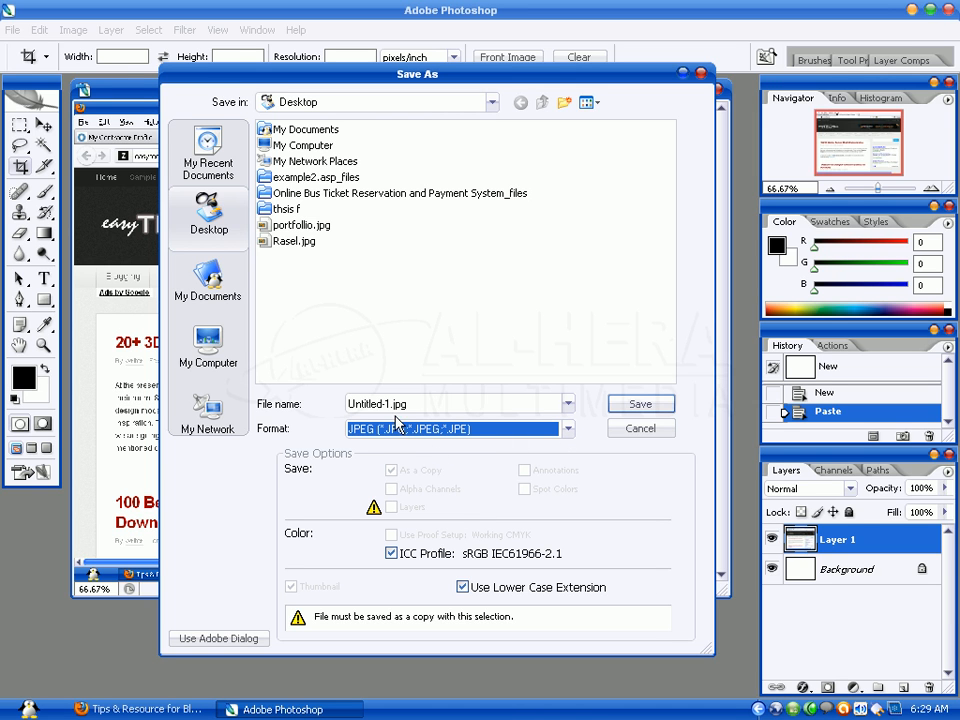
# Name the file portfolio1.jpg, save it at Low quality 2 with the Baseline ("Standard") option, and close Photoshop.
pyautogui.doubleClick(389, 404)
pyautogui.click(389, 404)
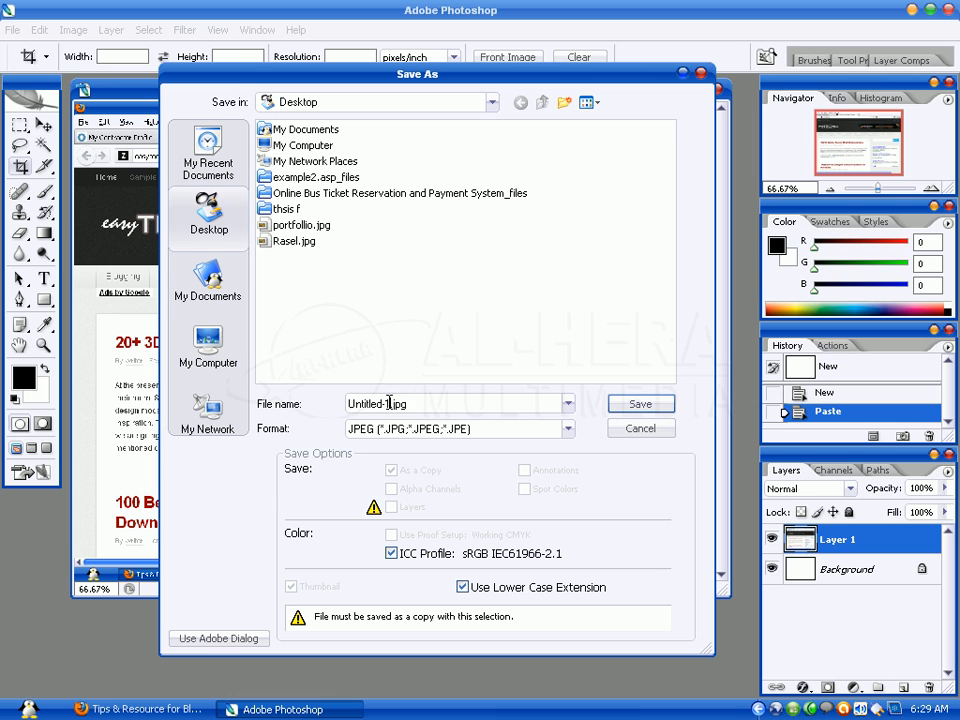
pyautogui.moveTo(389, 404); pyautogui.dragTo(332, 401)
pyautogui.write('portfolio')
pyautogui.click(623, 405)
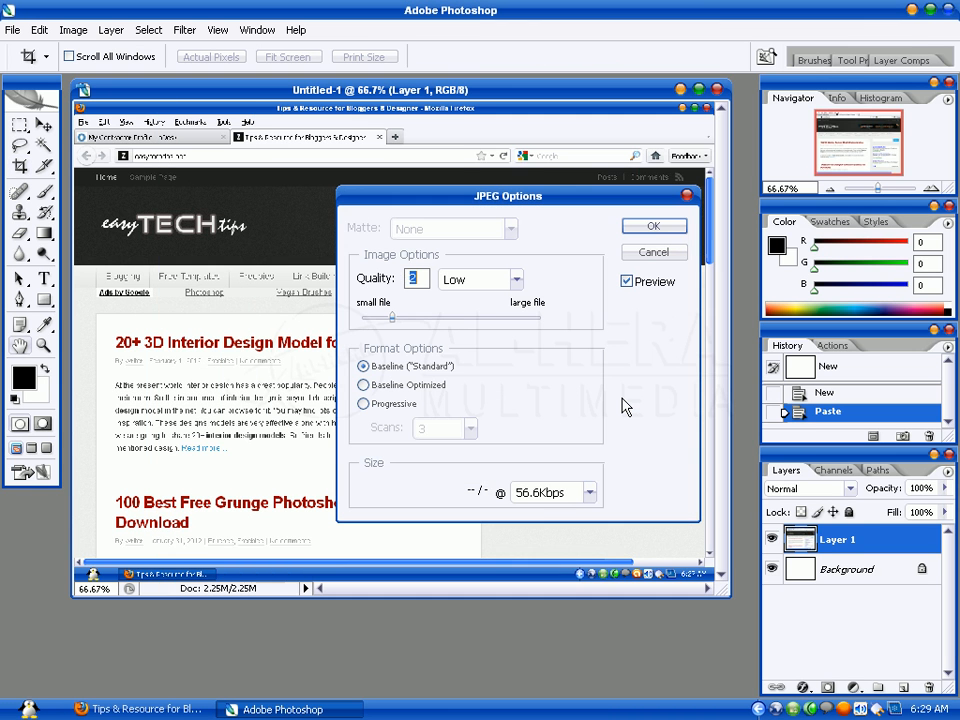
pyautogui.click(653, 226)
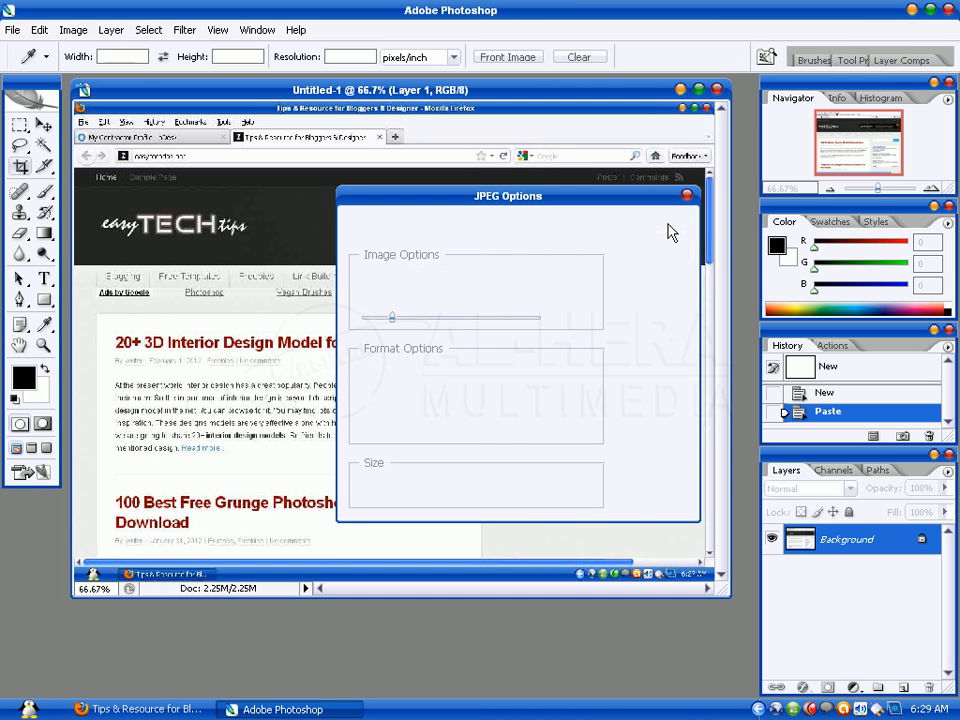
pyautogui.click(952, 11)
pyautogui.click(489, 280)
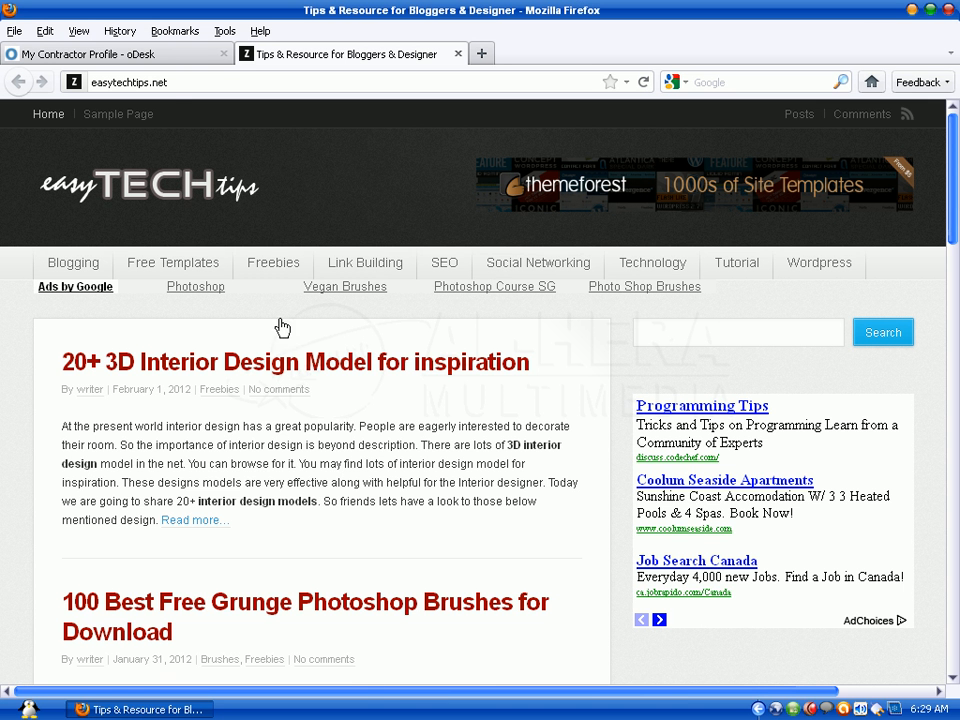
# Switch to the oDesk contractor profile page and add a portfolio project with the title Article writing.
pyautogui.click(151, 58)
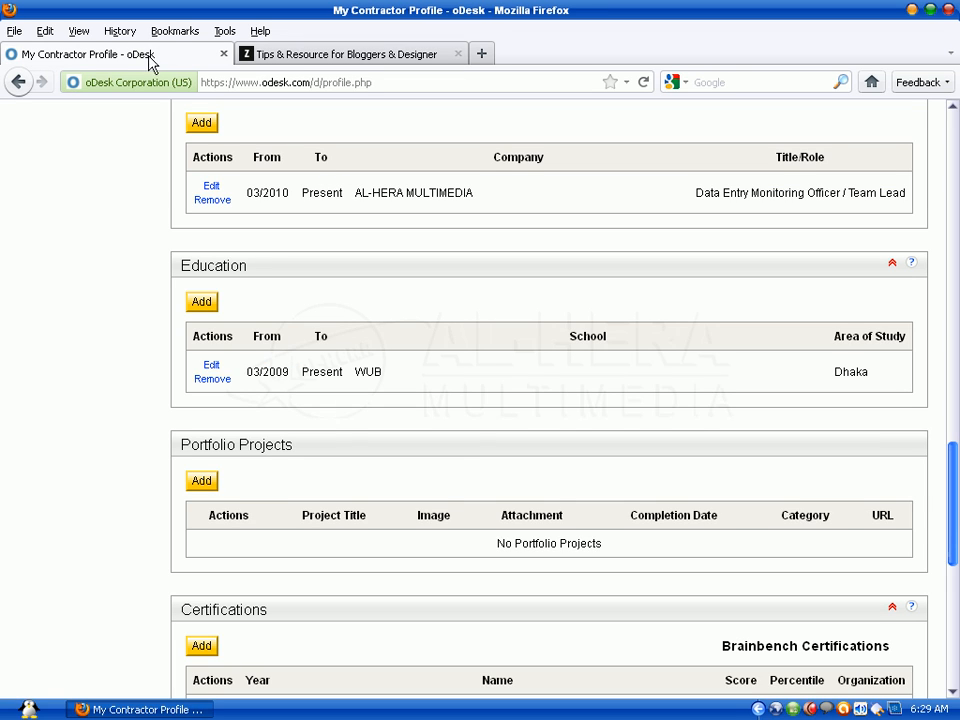
pyautogui.click(201, 481)
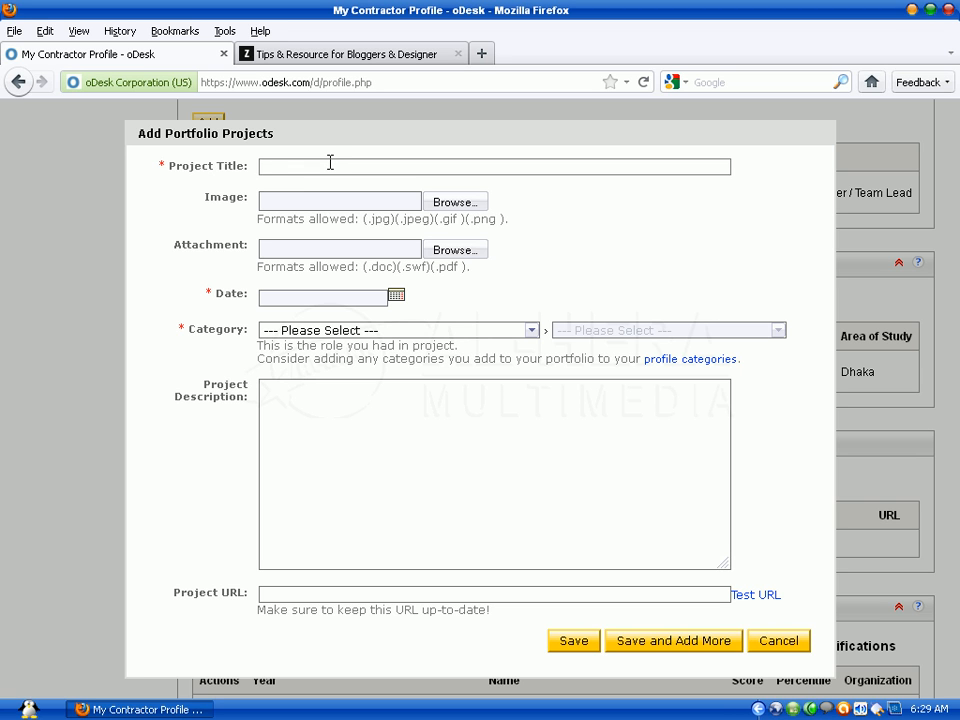
pyautogui.write('Article writing')
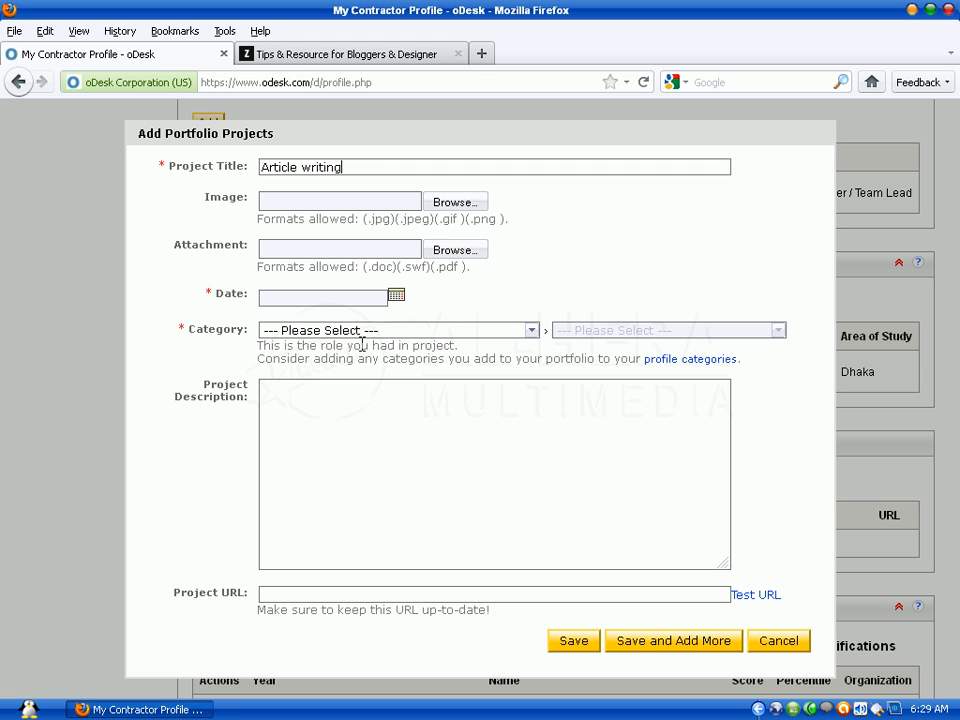
# Choose portfolio1.jpg from the Desktop as the portfolio project's image.
pyautogui.click(456, 204)
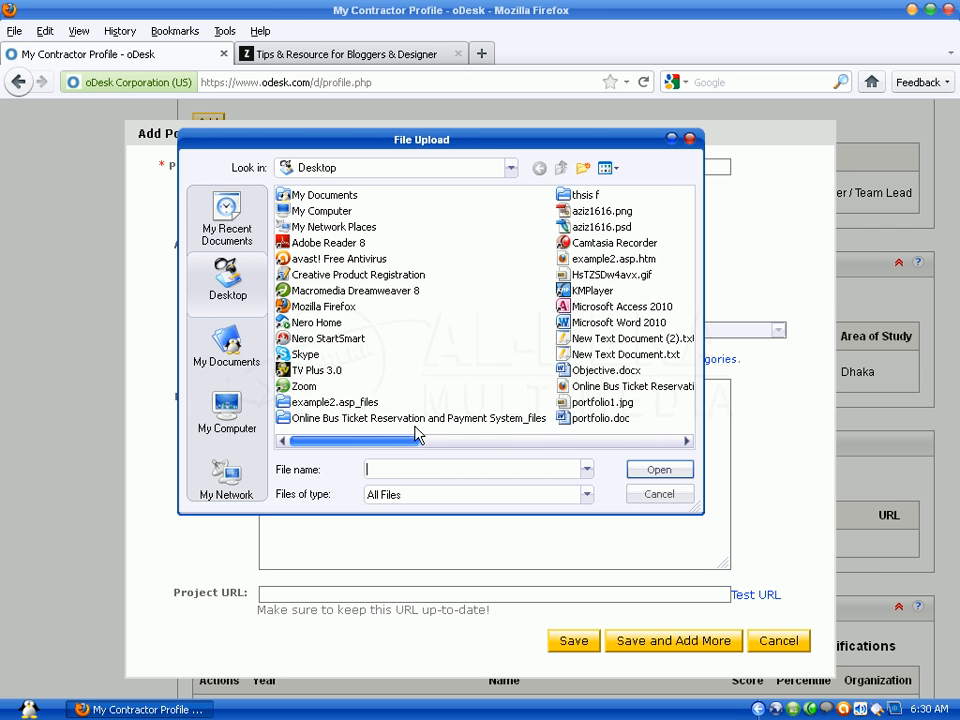
pyautogui.moveTo(407, 444)
pyautogui.mouseDown()
pyautogui.moveTo(486, 450)
pyautogui.moveTo(402, 449)
pyautogui.mouseUp()
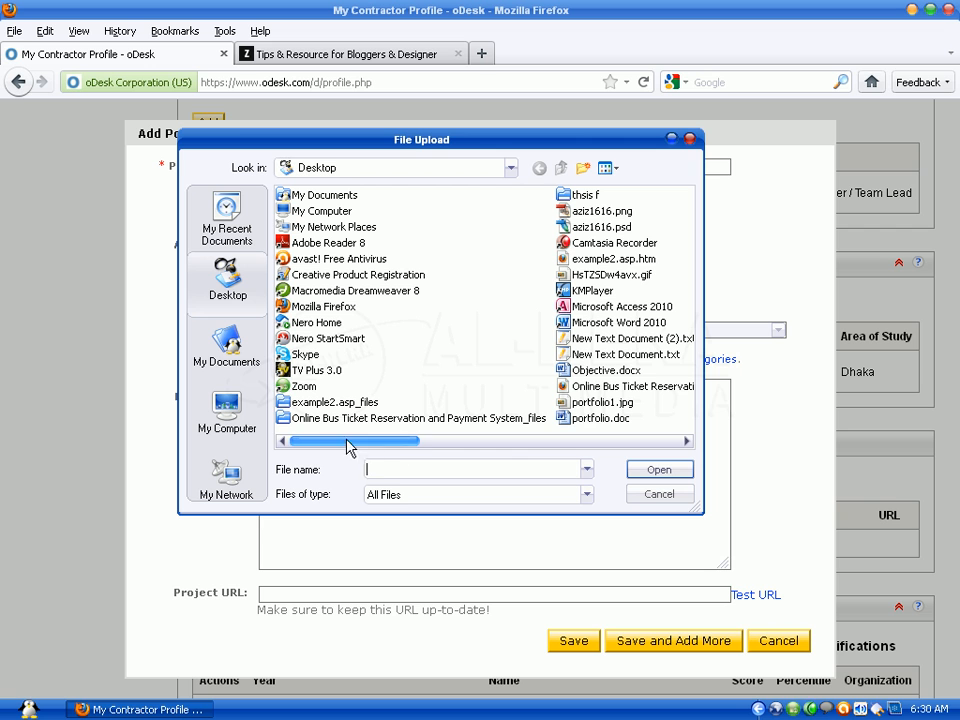
pyautogui.click(628, 405)
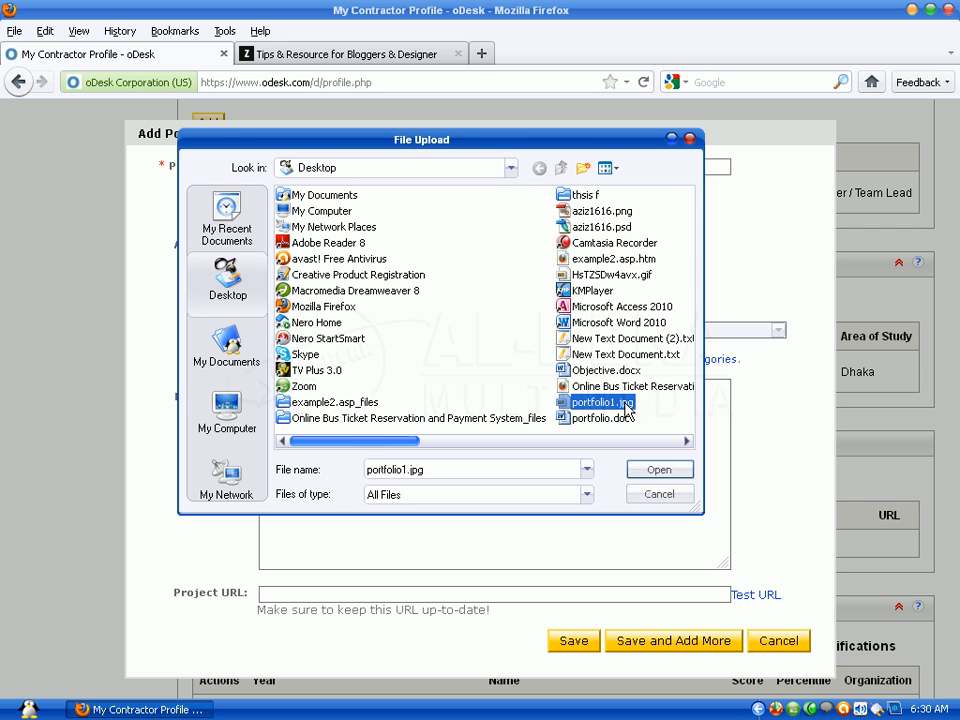
pyautogui.click(655, 470)
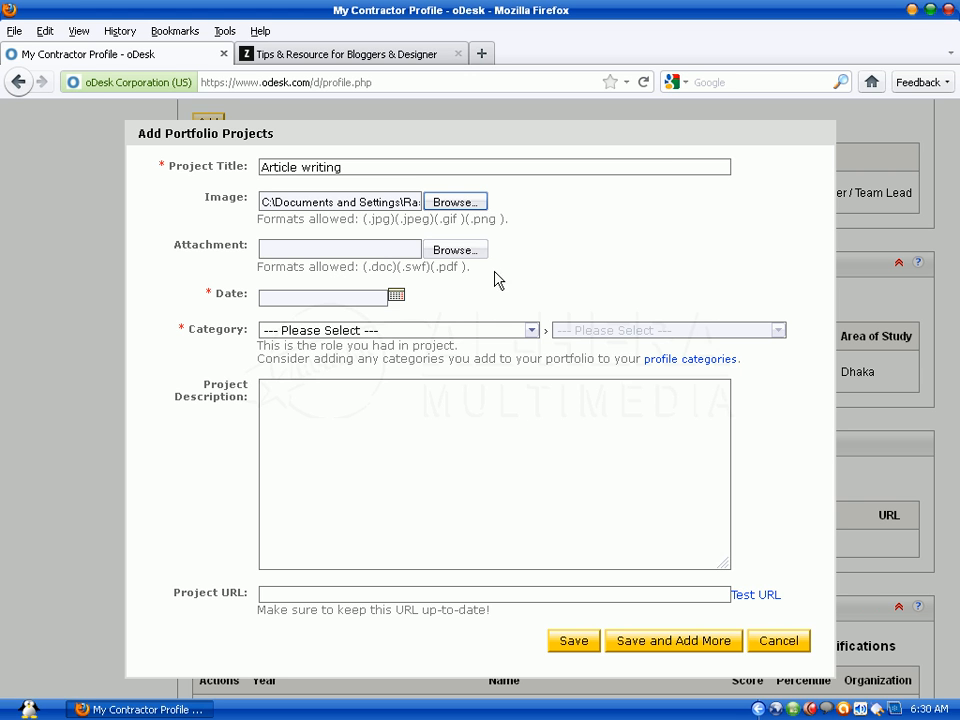
# Choose portfolio.doc from the Desktop as the portfolio project's attachment.
pyautogui.click(452, 251)
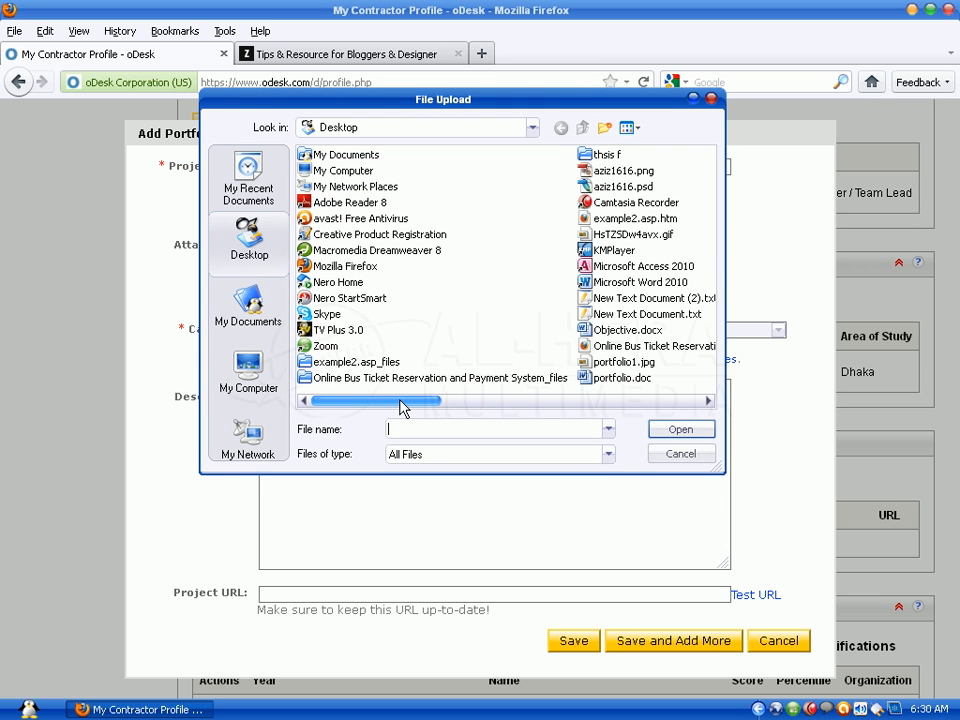
pyautogui.moveTo(400, 408); pyautogui.dragTo(505, 406)
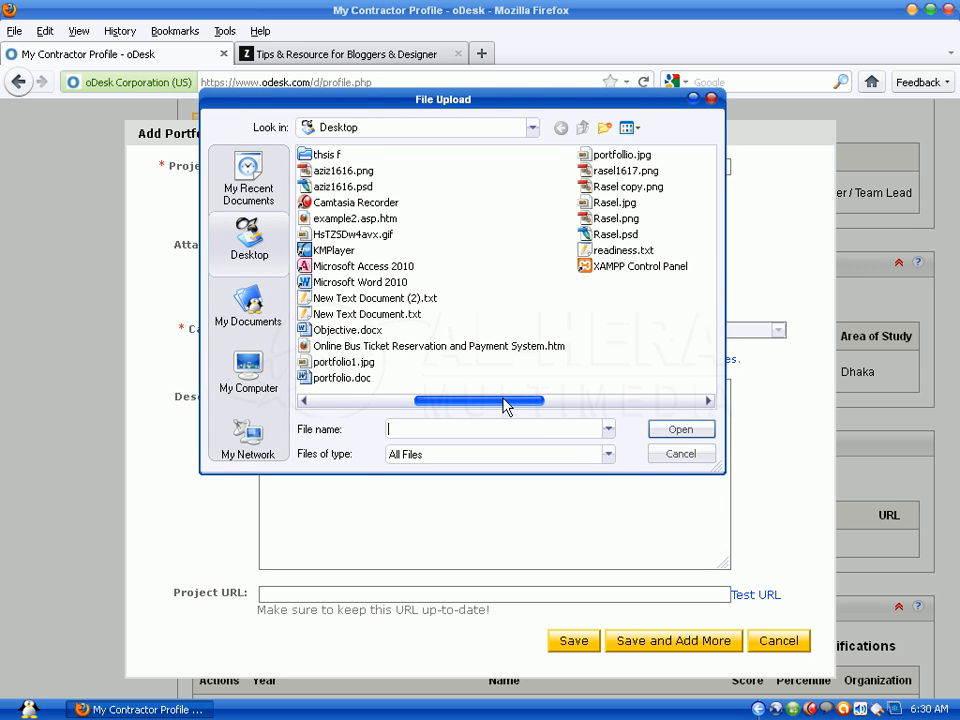
pyautogui.moveTo(505, 406); pyautogui.dragTo(531, 406)
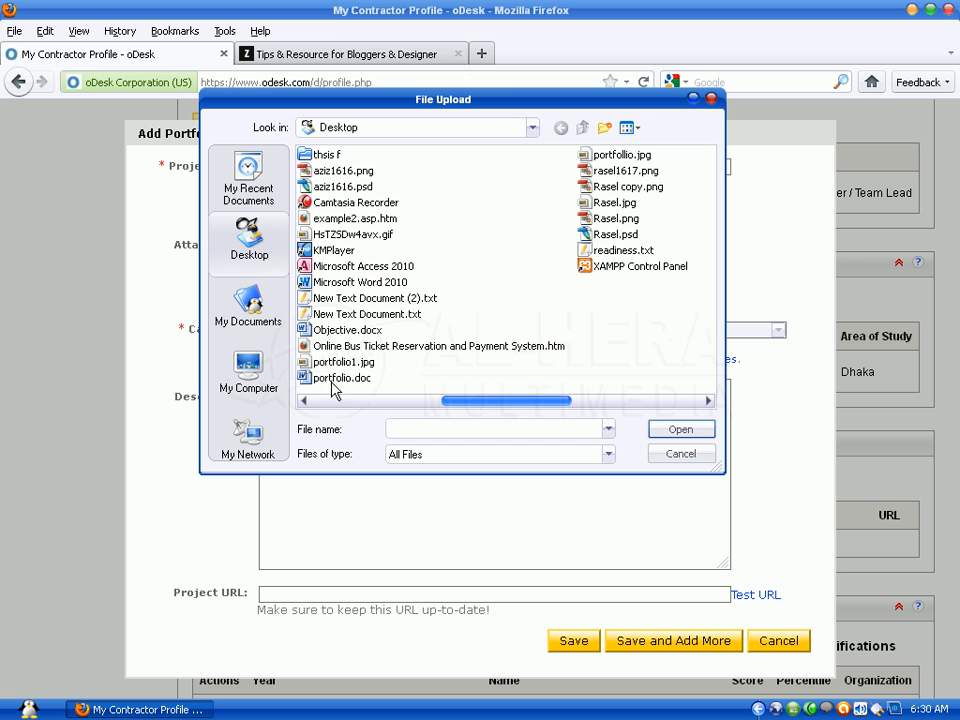
pyautogui.click(342, 377)
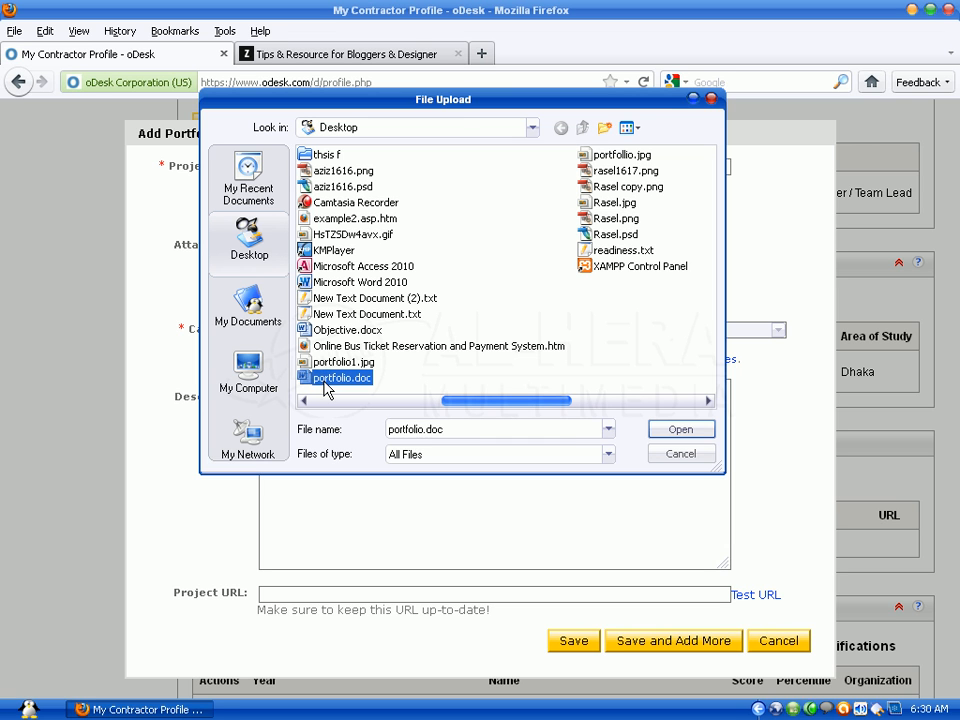
pyautogui.click(680, 430)
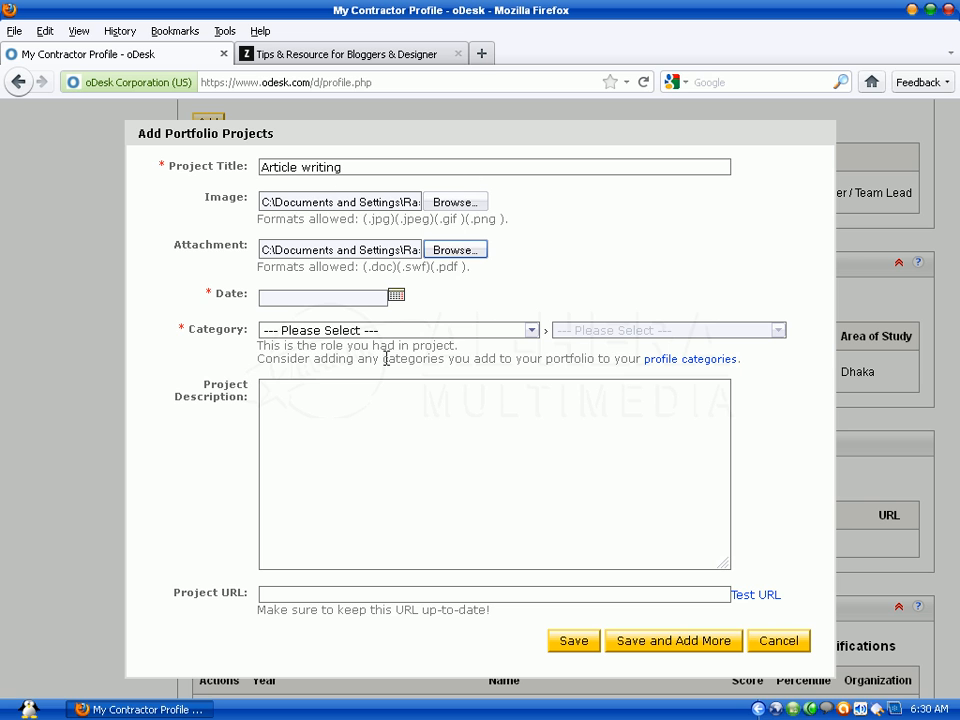
# Set the project date to 02-01-2011 and the category to Writing & Translation > Blog & Article Writing.
pyautogui.click(395, 299)
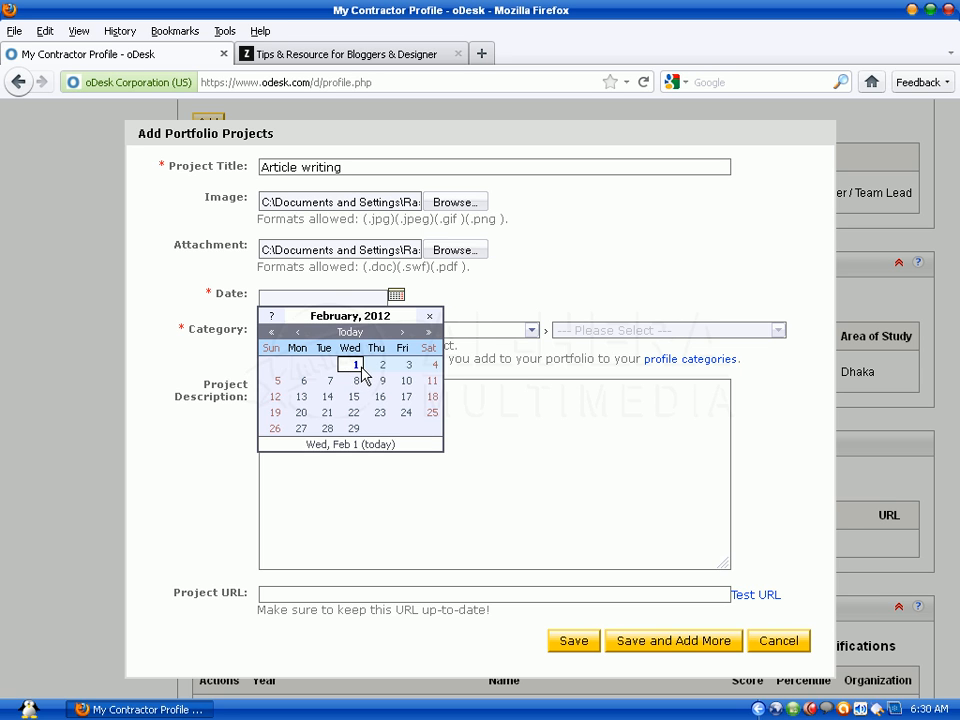
pyautogui.click(270, 333)
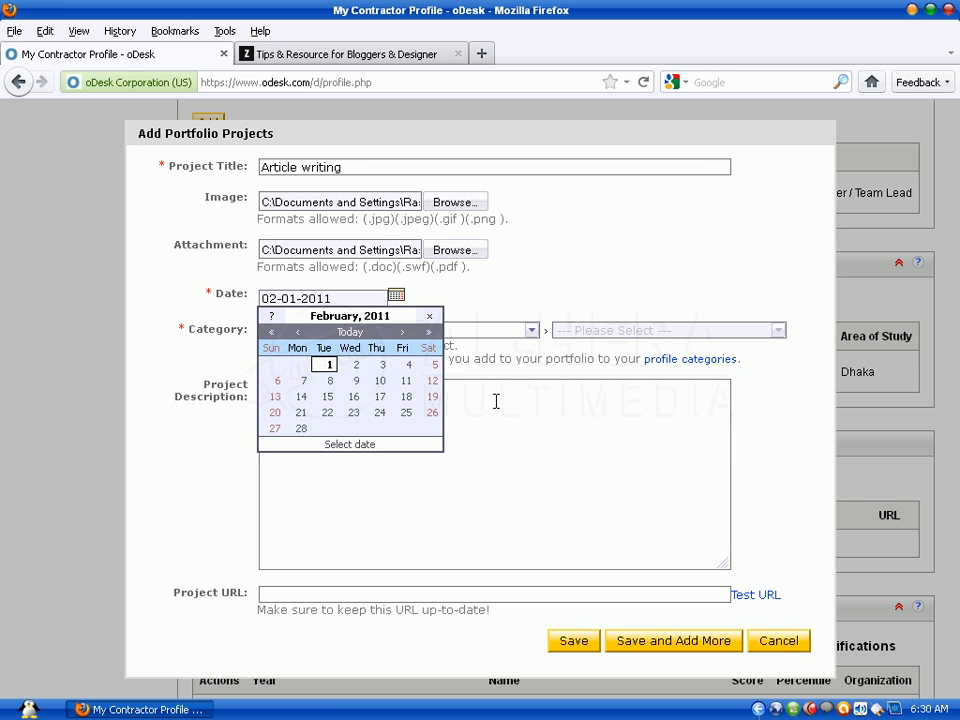
pyautogui.click(463, 313)
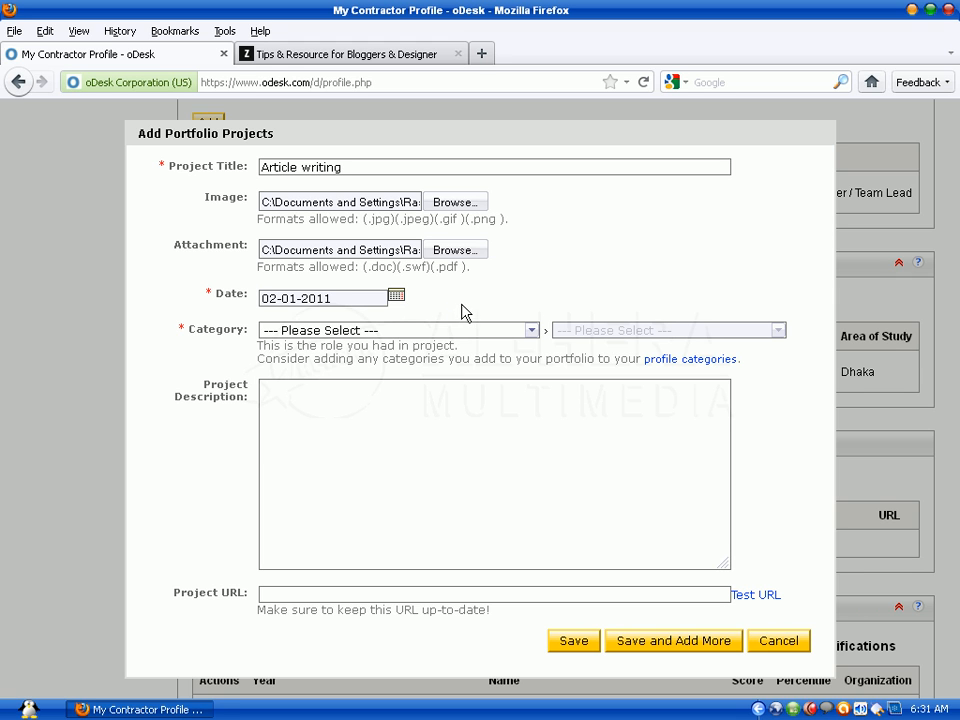
pyautogui.click(533, 333)
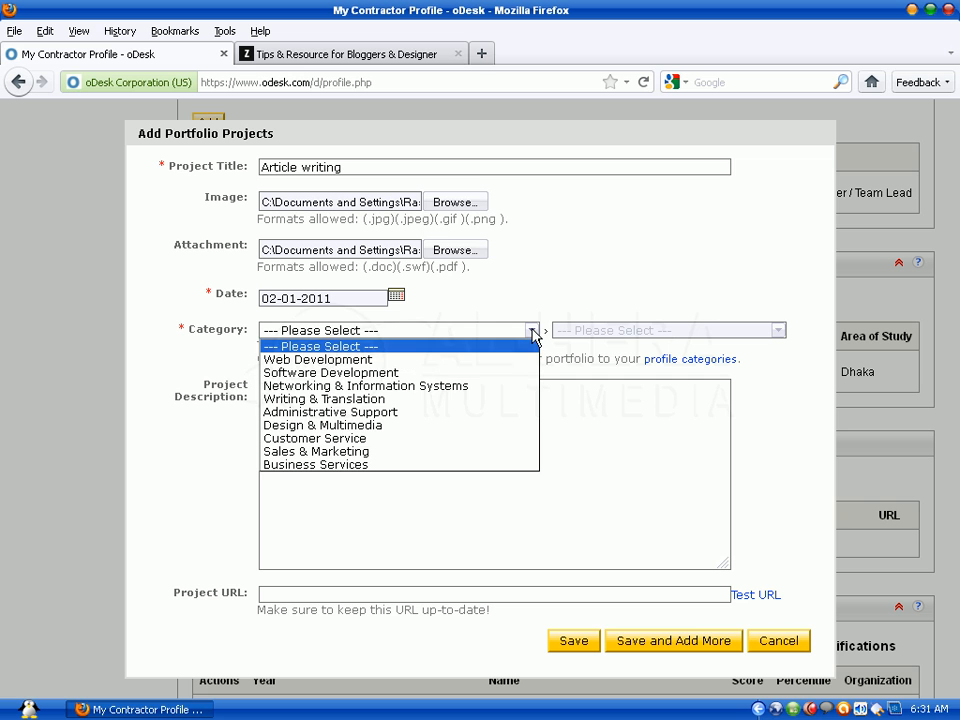
pyautogui.click(372, 400)
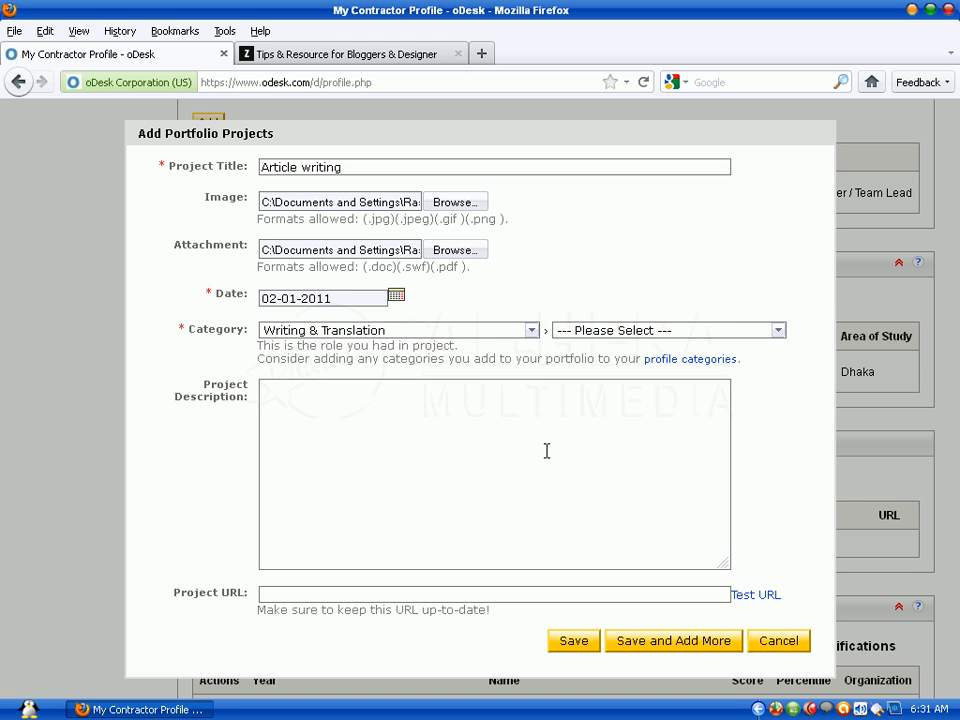
pyautogui.click(784, 336)
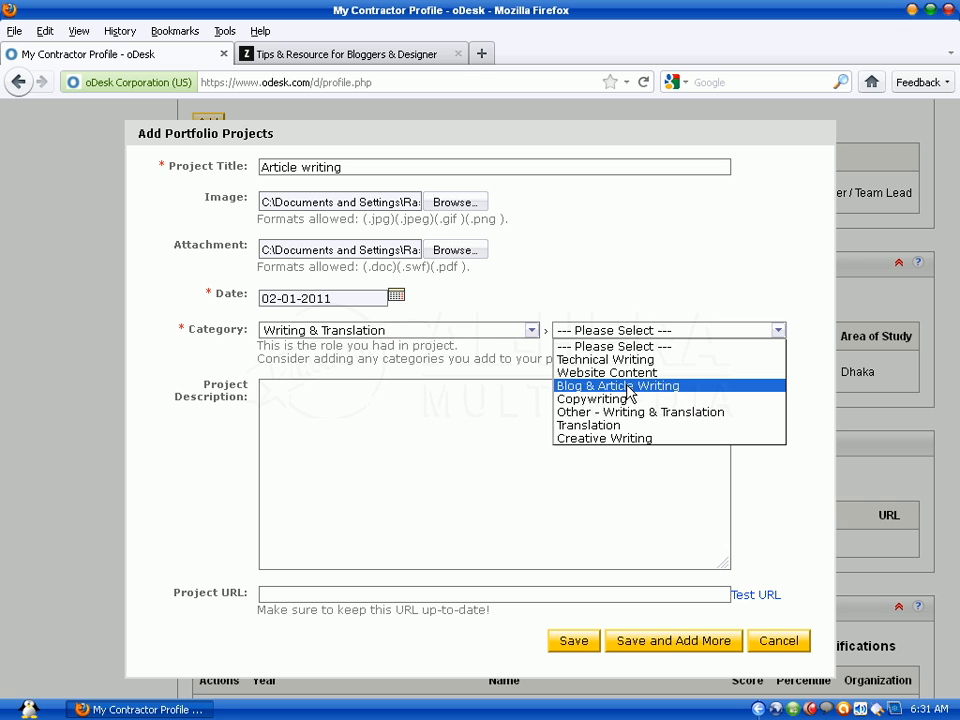
pyautogui.click(687, 390)
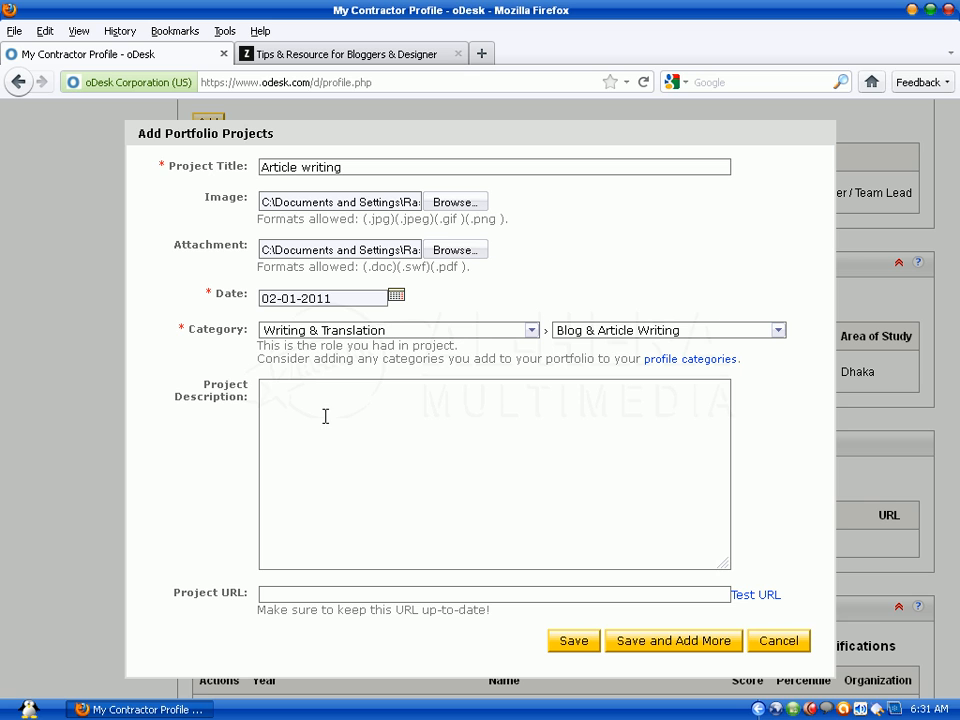
# Enter the project description "I have successfully completed my job.".
pyautogui.click(414, 469)
pyautogui.write('I have successfu')
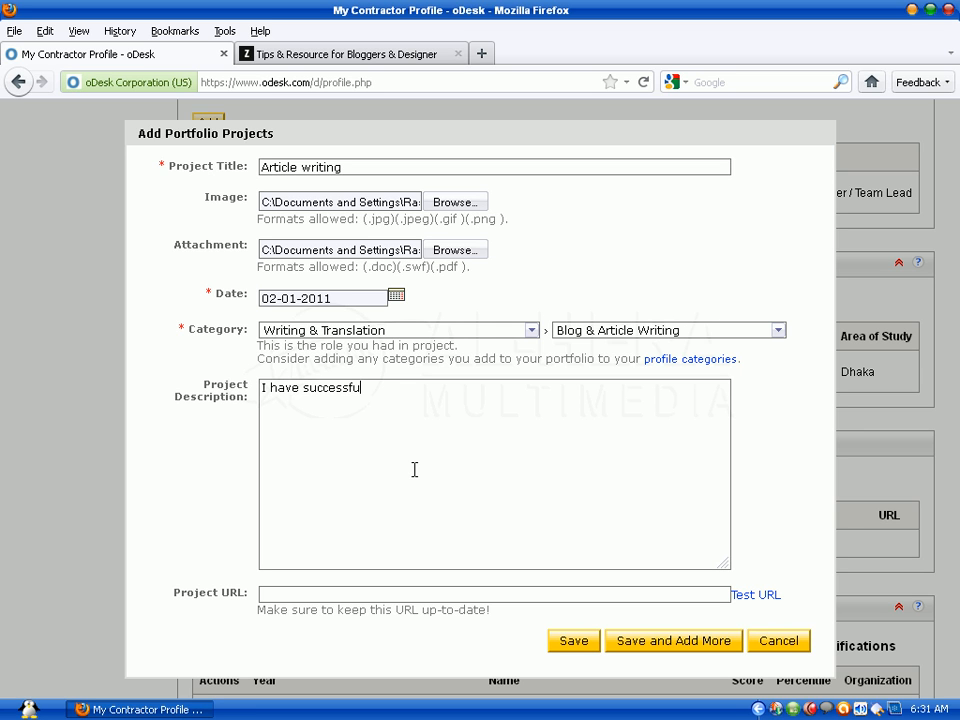
pyautogui.write('lly completed m')
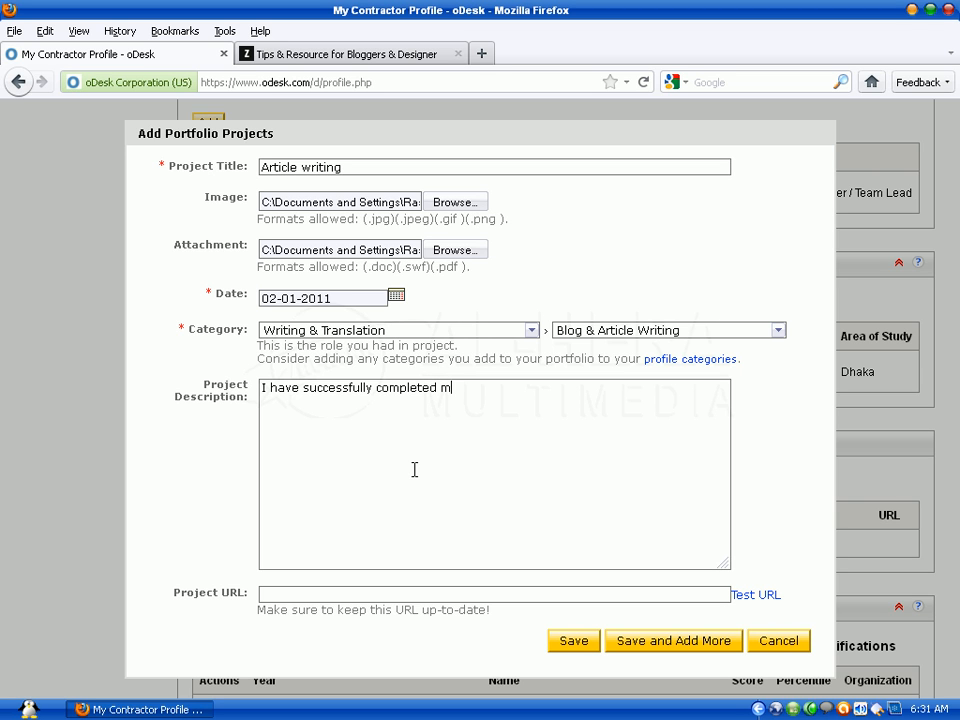
pyautogui.write('y job.')
# Copy the link of the "20+ 3D Interior Design Model for inspiration" article into the Project URL and save the portfolio project.
pyautogui.click(338, 56)
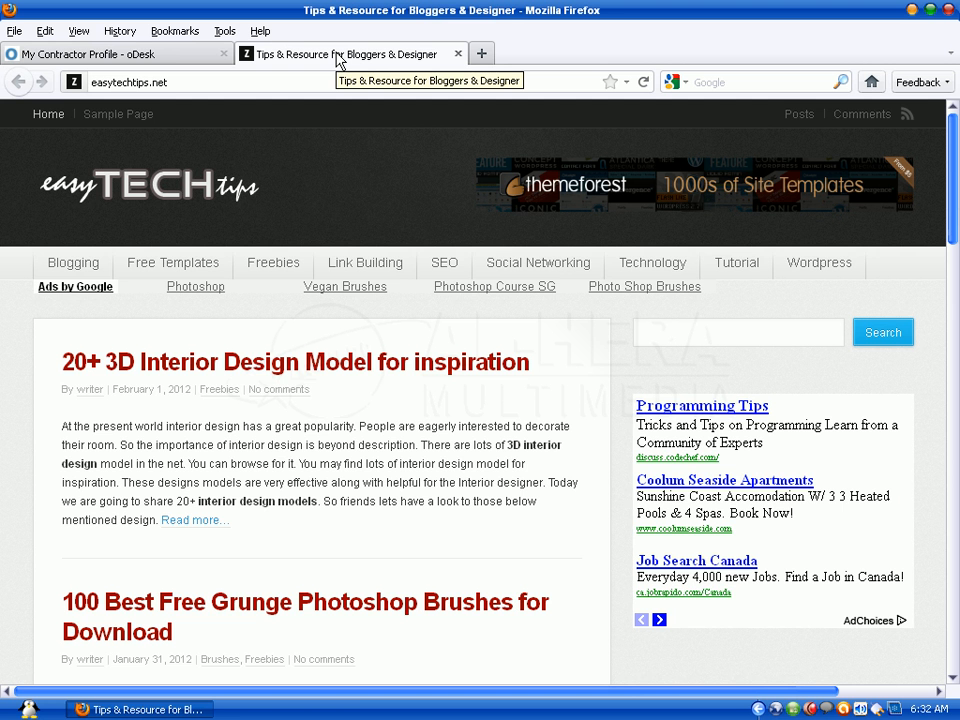
pyautogui.rightClick(323, 373)
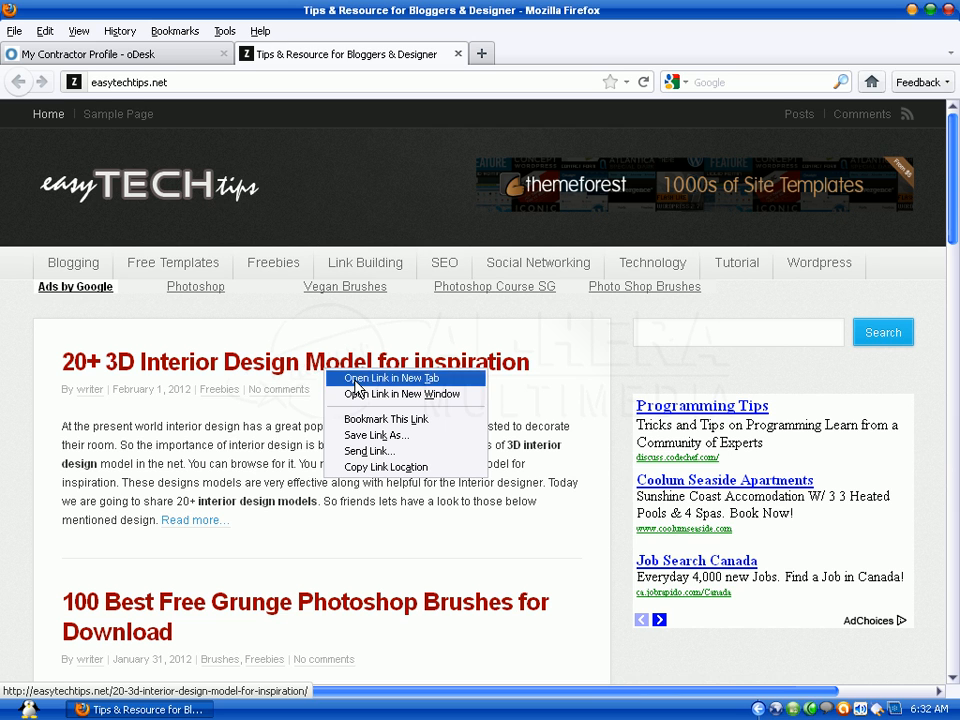
pyautogui.click(389, 468)
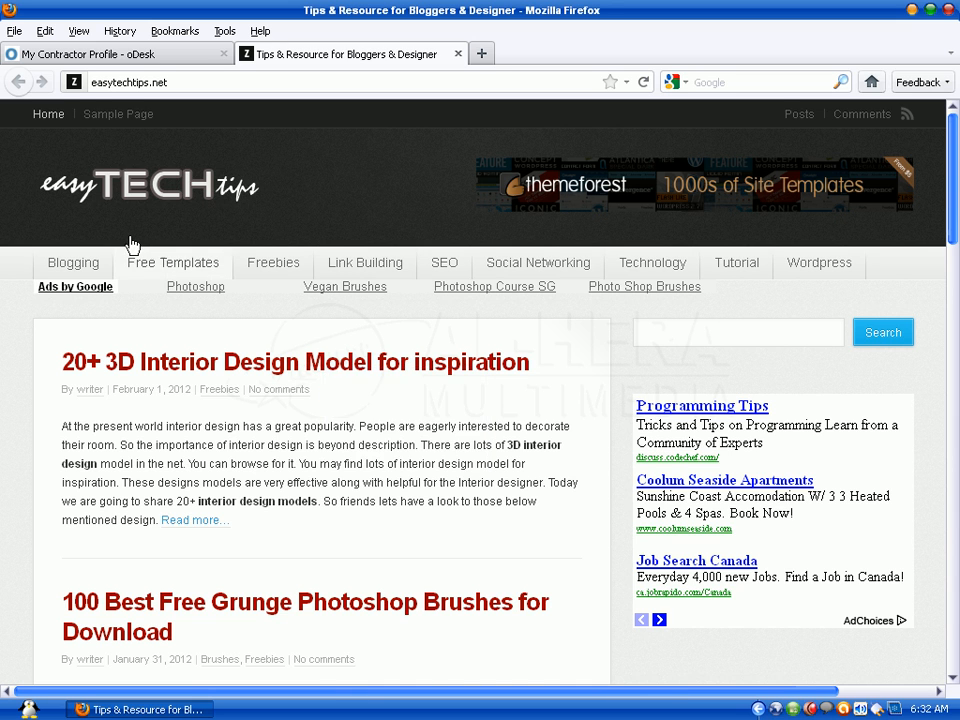
pyautogui.click(118, 56)
pyautogui.rightClick(321, 594)
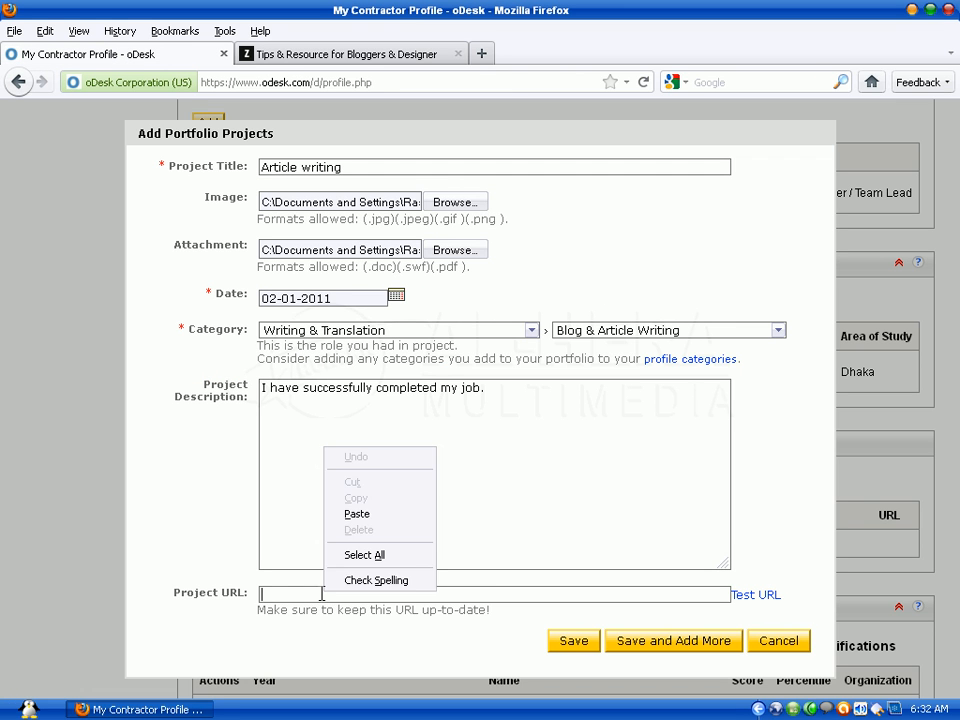
pyautogui.click(358, 514)
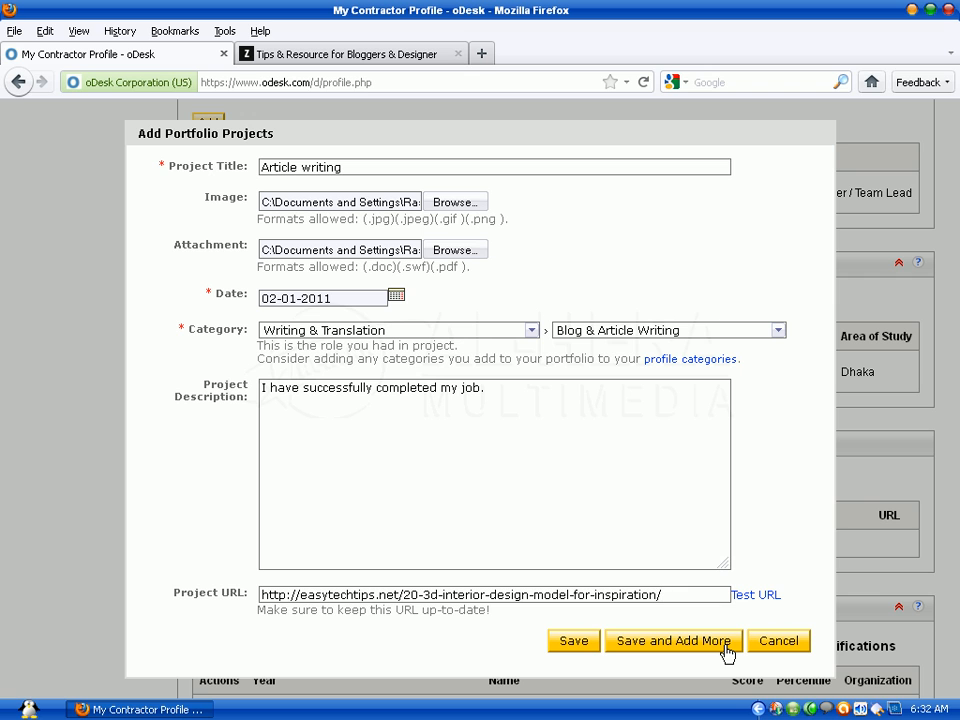
pyautogui.click(566, 641)
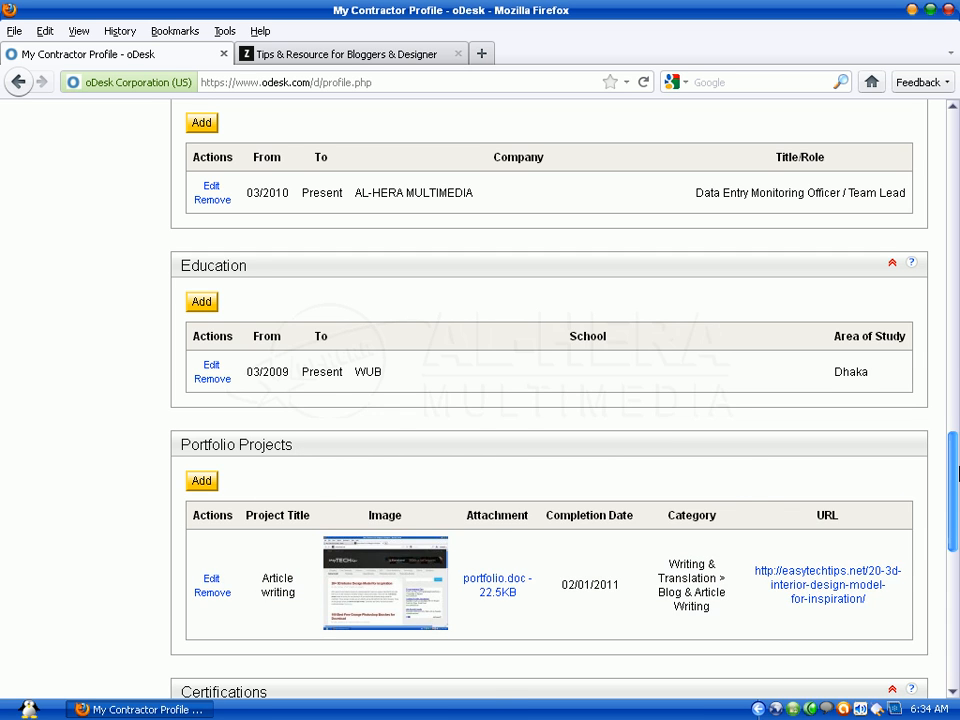
# Review the account summary and the Portfolio Projects section of the contractor profile.
pyautogui.scroll(-2, 957, 472)
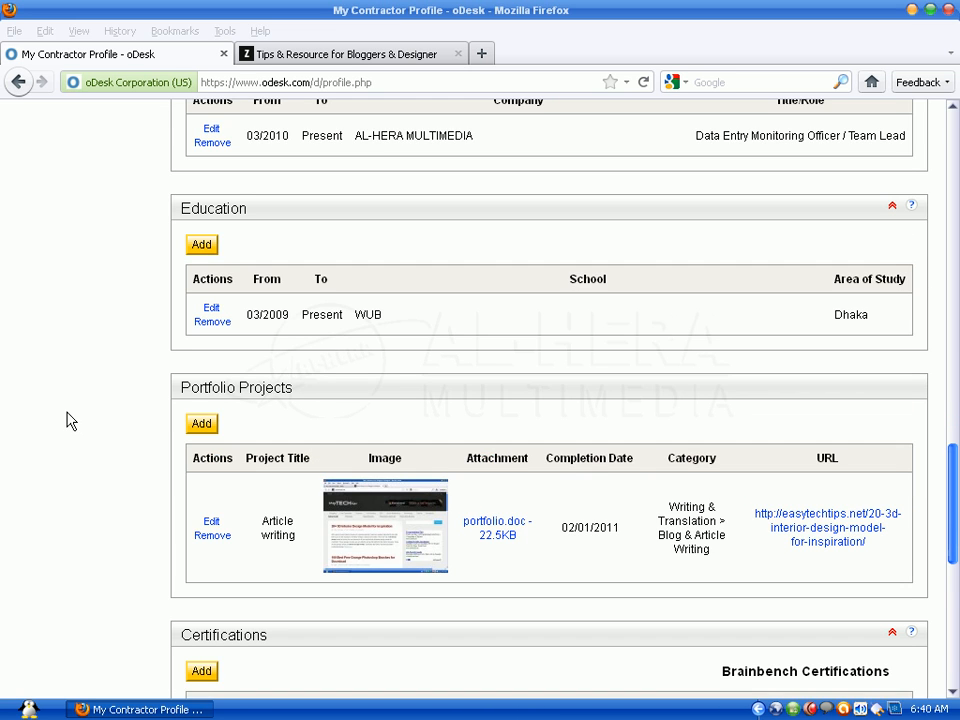
pyautogui.moveTo(955, 507); pyautogui.dragTo(957, 208)
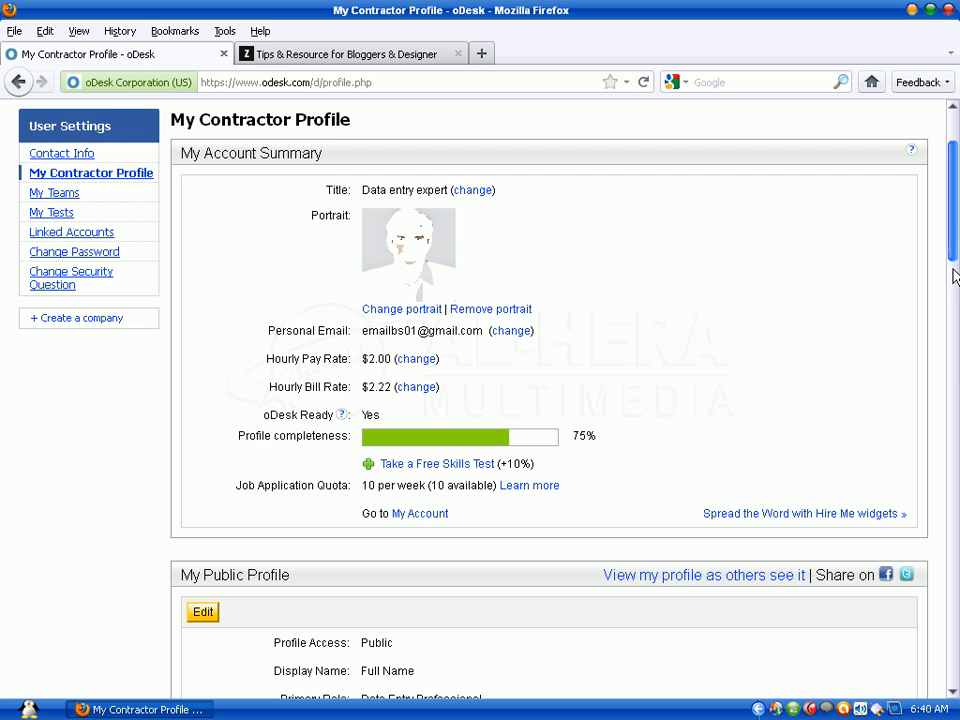
pyautogui.scroll(-3, 957, 260)
pyautogui.moveTo(957, 260); pyautogui.dragTo(957, 575)
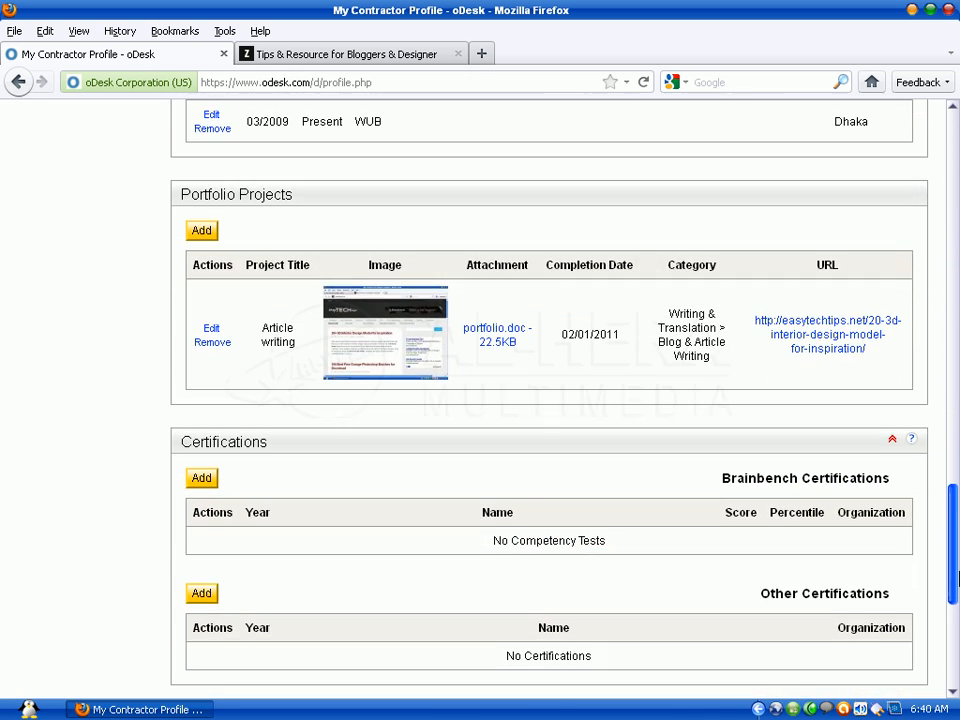